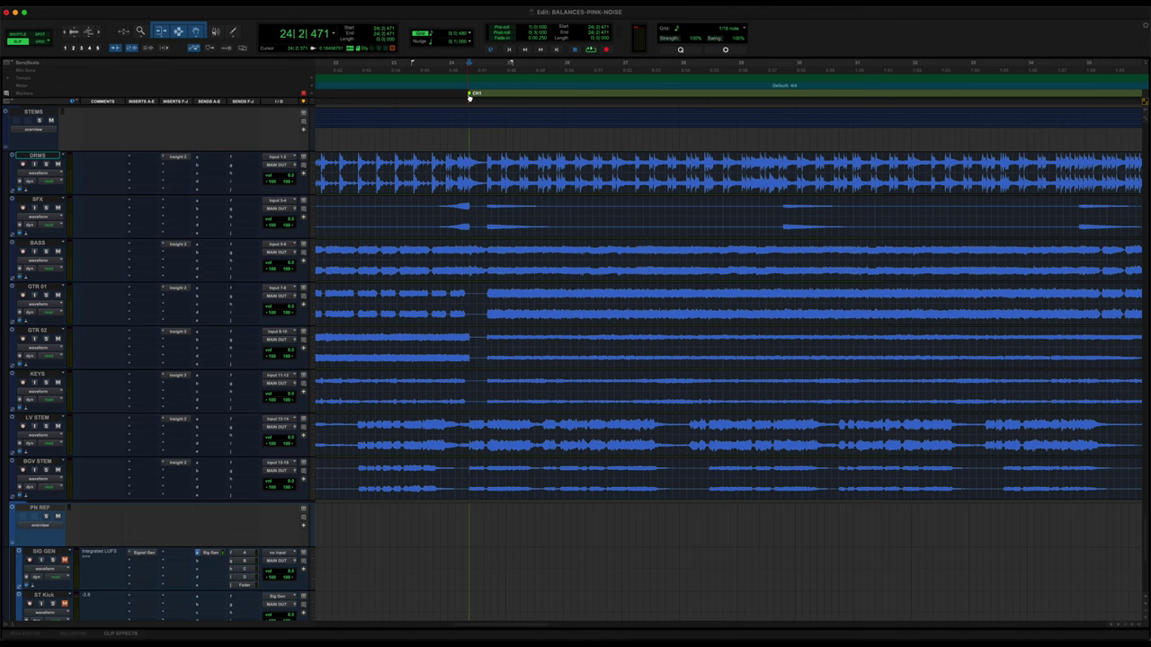
Play the stems from the CH1 marker with the timeline zoomed out, then stop.
{"action": "key", "text": "space"}
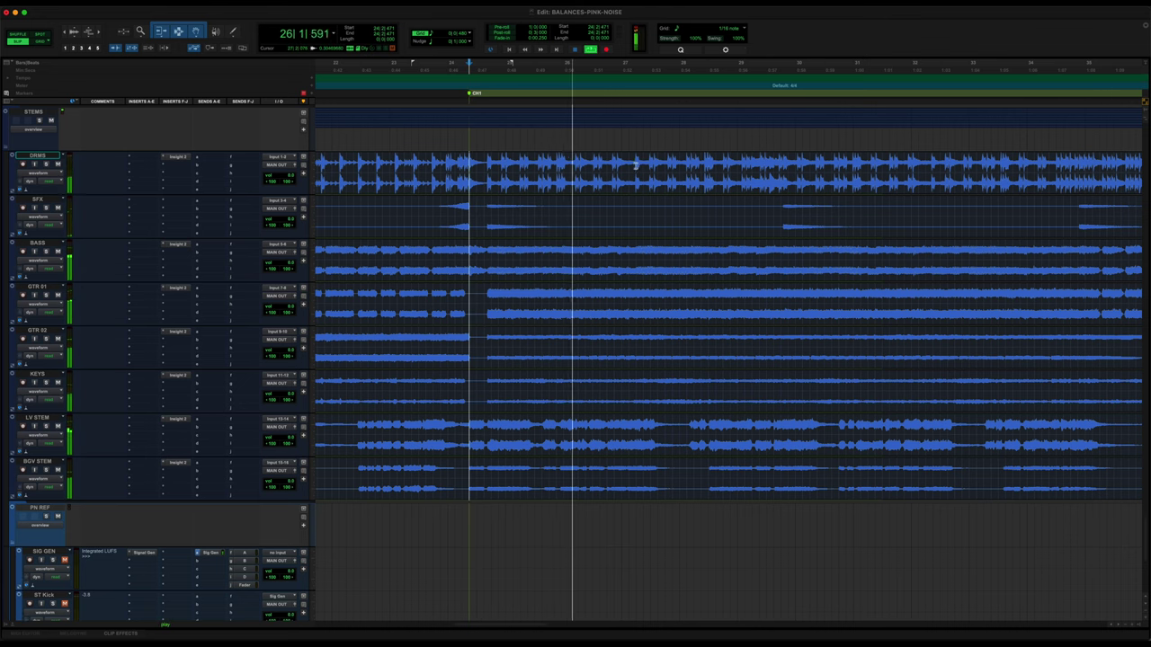
{"action": "key", "text": "r"}
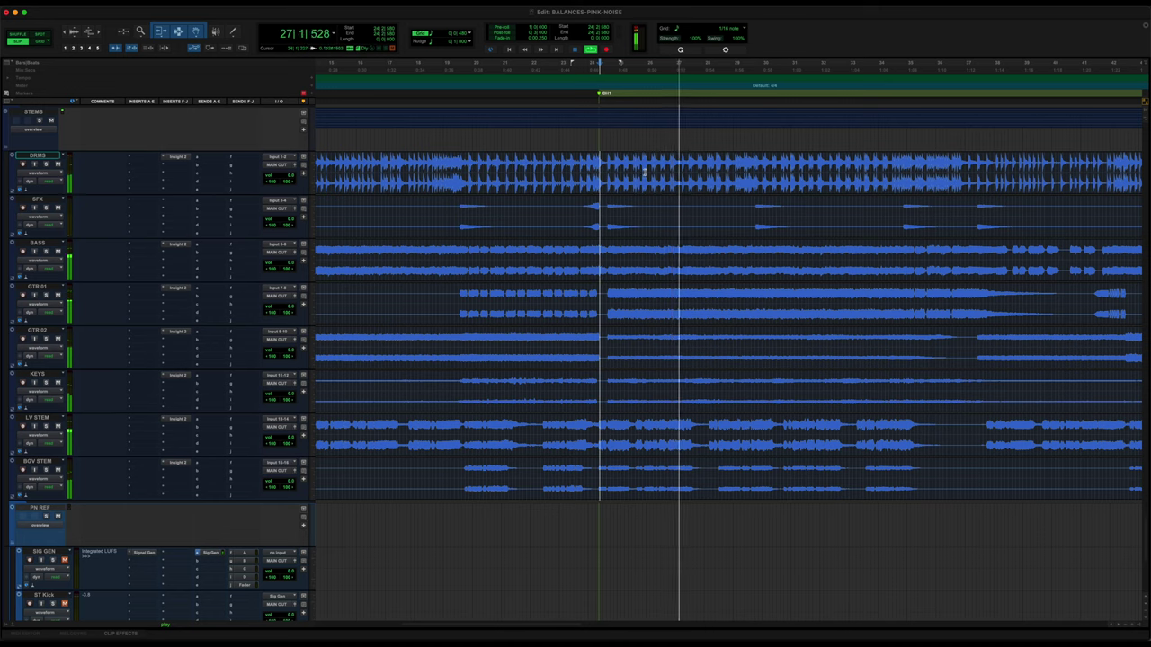
{"action": "scroll", "coordinate": [683, 269], "scroll_direction": "right", "scroll_amount": 5}
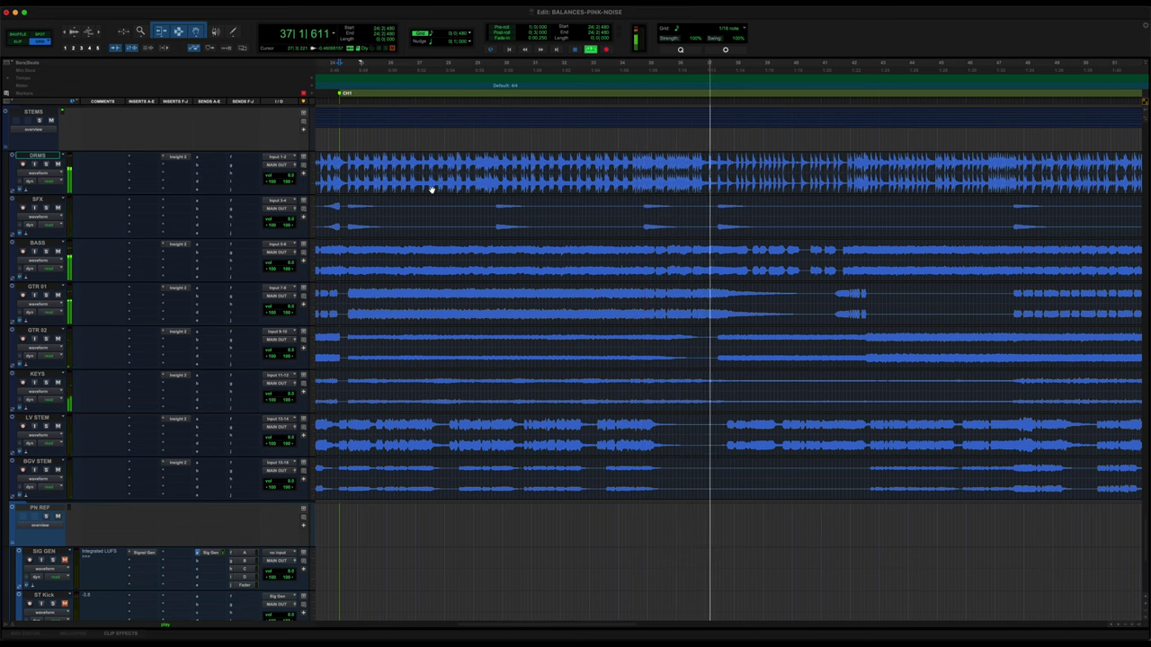
{"action": "key", "text": "space"}
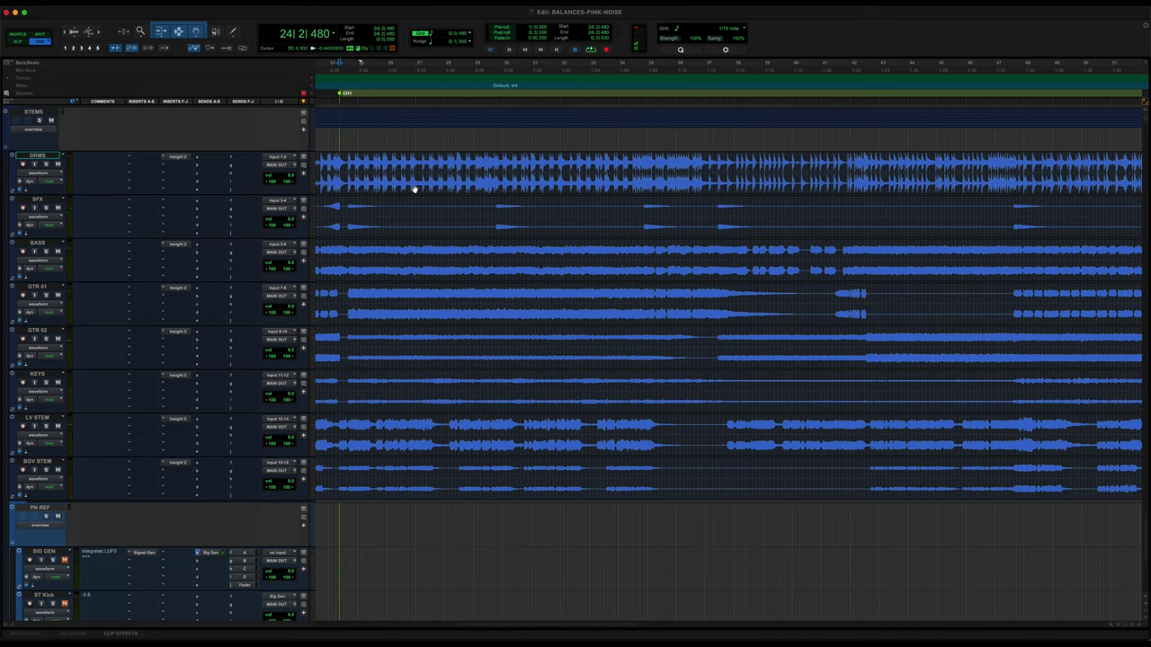
Zoom the timeline out to show more bars and switch to the Mix window.
{"action": "key", "text": "super+bracketright"}
{"action": "key", "text": "super+bracketleft"}
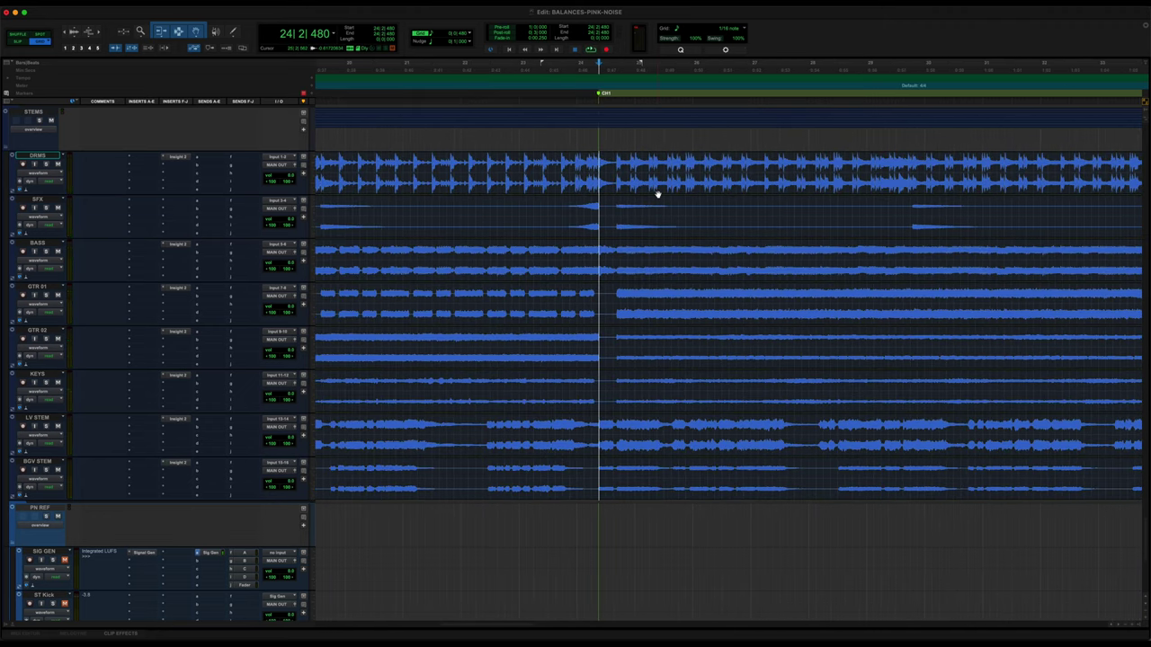
{"action": "key", "text": "super+bracketleft"}
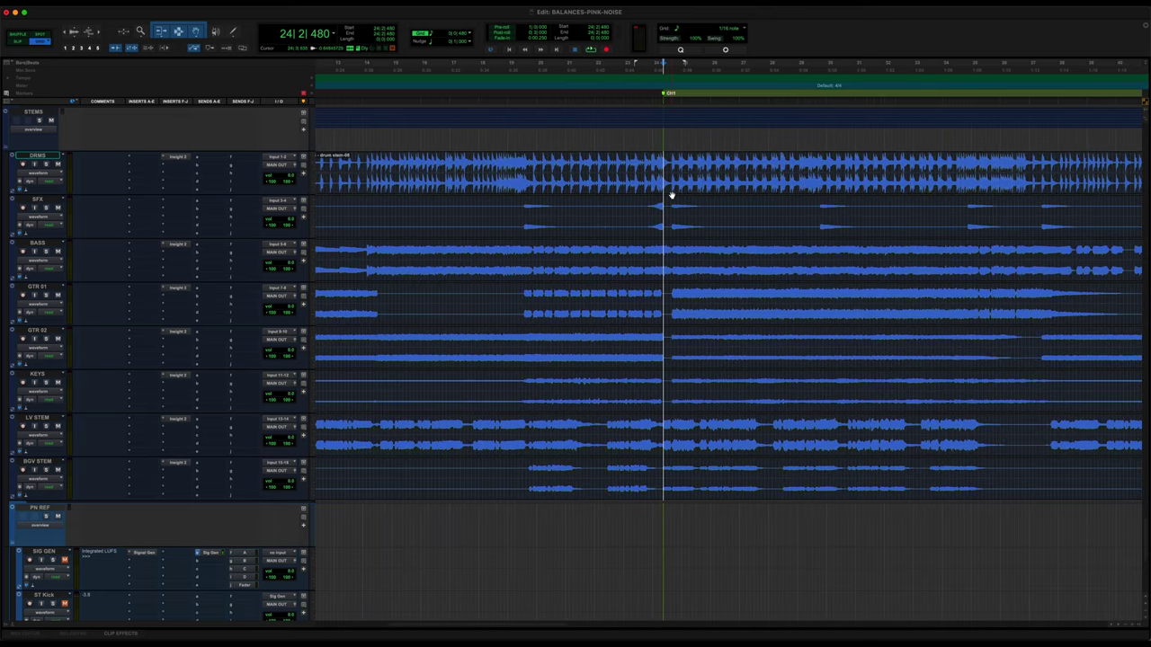
{"action": "key", "text": "super+equal"}
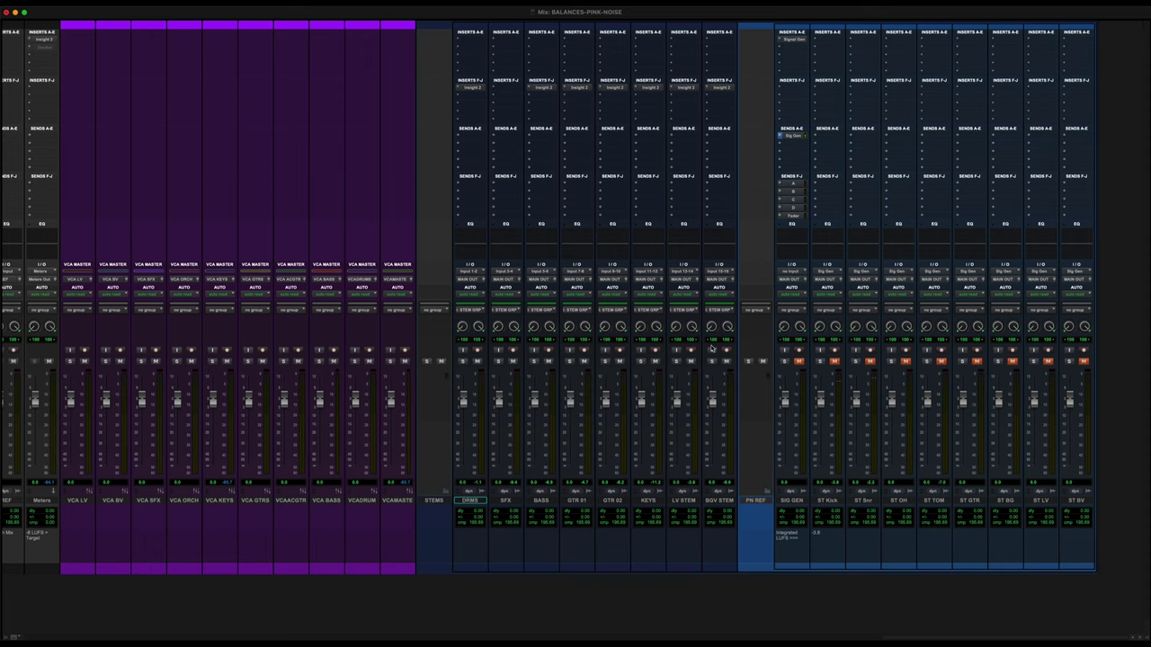
Show SIG GEN's Signal Generator (Pink Noise, -15.4 dB) mid-mixer, close Insight 2, and open SIG GEN's Color Palette.
{"action": "left_click", "coordinate": [474, 88]}
{"action": "left_click_drag", "start_coordinate": [326, 70], "coordinate": [264, 76]}
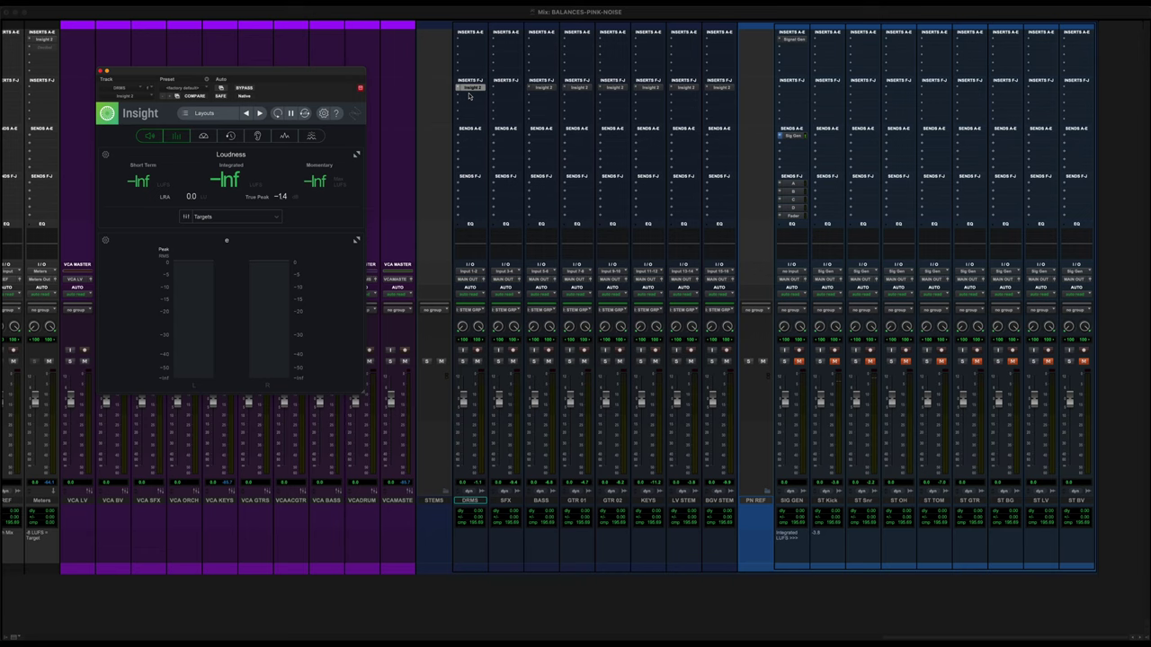
{"action": "left_click", "coordinate": [798, 42]}
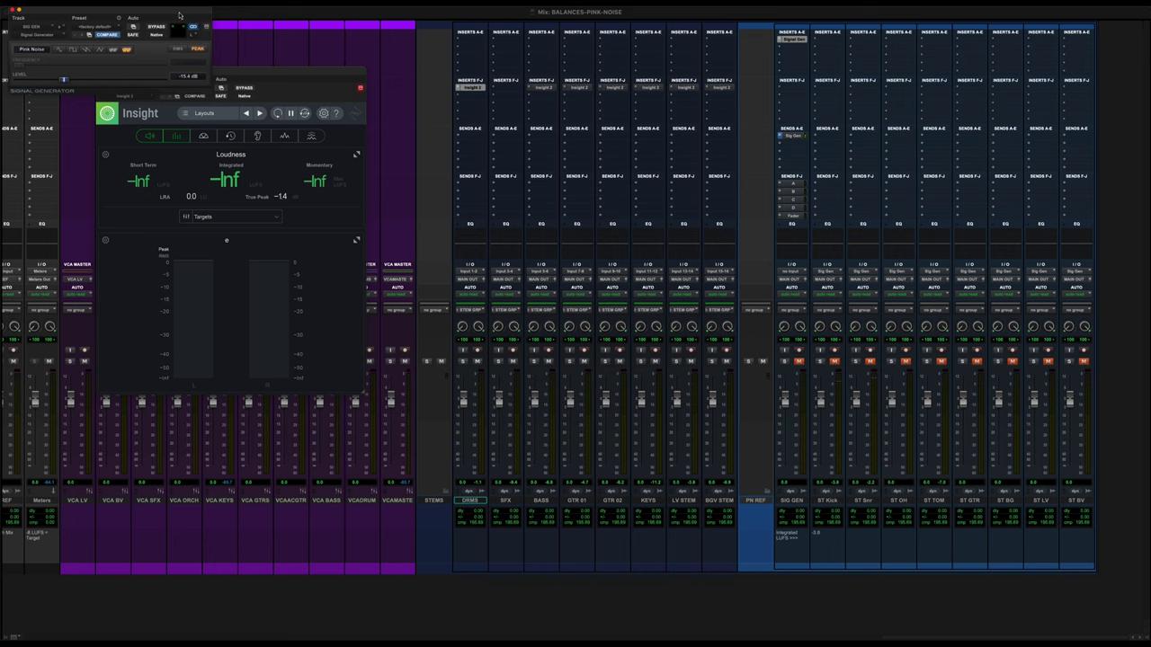
{"action": "left_click_drag", "start_coordinate": [179, 16], "coordinate": [701, 135]}
{"action": "key", "text": "super+w"}
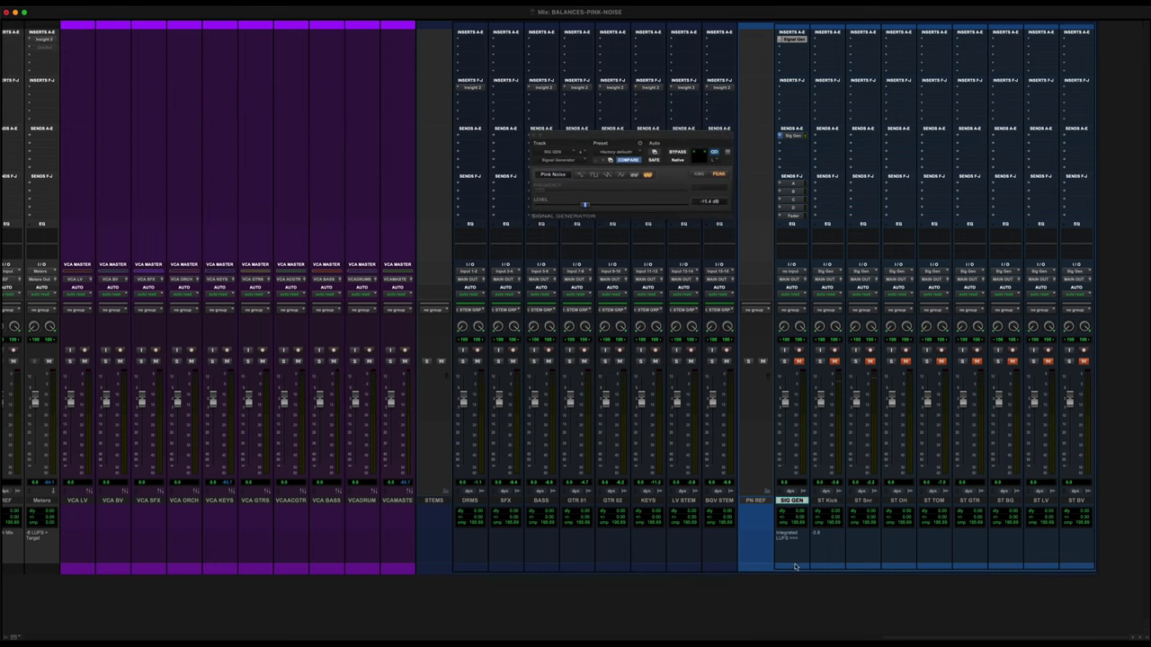
{"action": "double_click", "coordinate": [793, 568]}
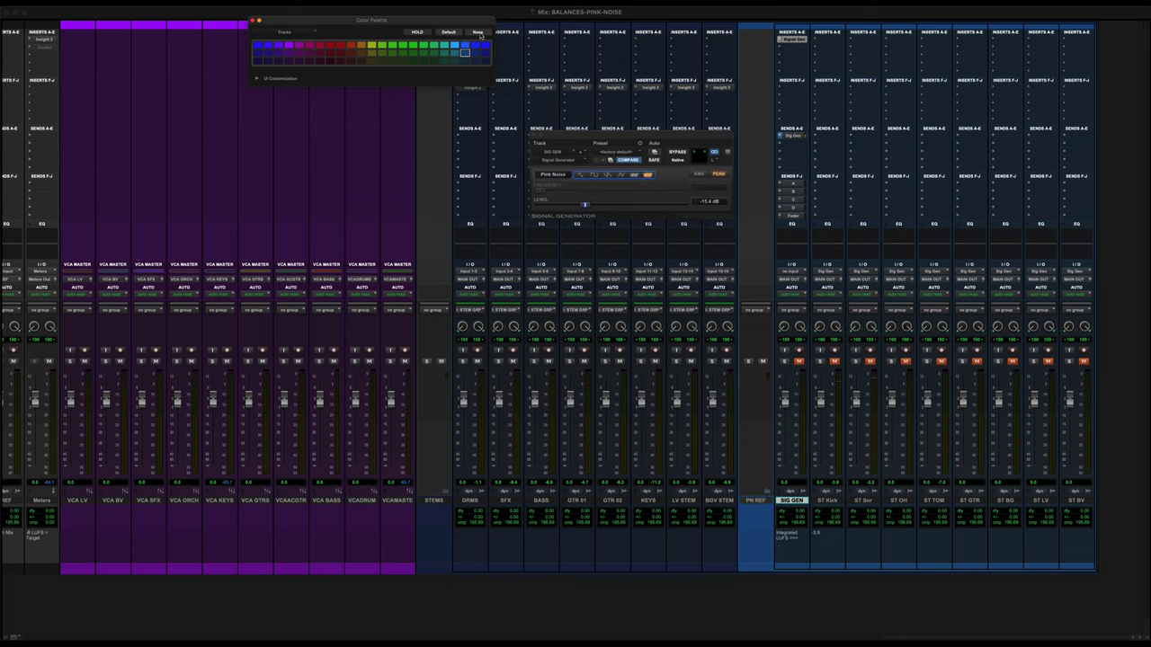
Set SIG GEN's track colour to None and reposition the palette and Insight windows.
{"action": "left_click", "coordinate": [480, 32]}
{"action": "left_click_drag", "start_coordinate": [473, 24], "coordinate": [661, 316]}
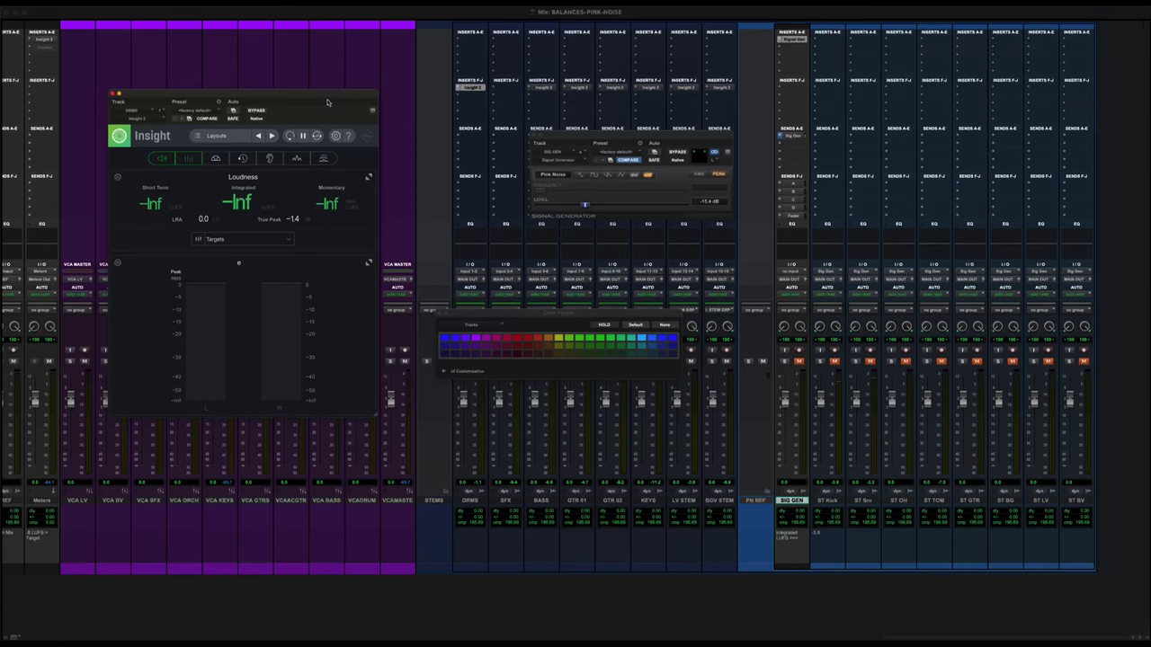
{"action": "left_click_drag", "start_coordinate": [328, 101], "coordinate": [328, 98]}
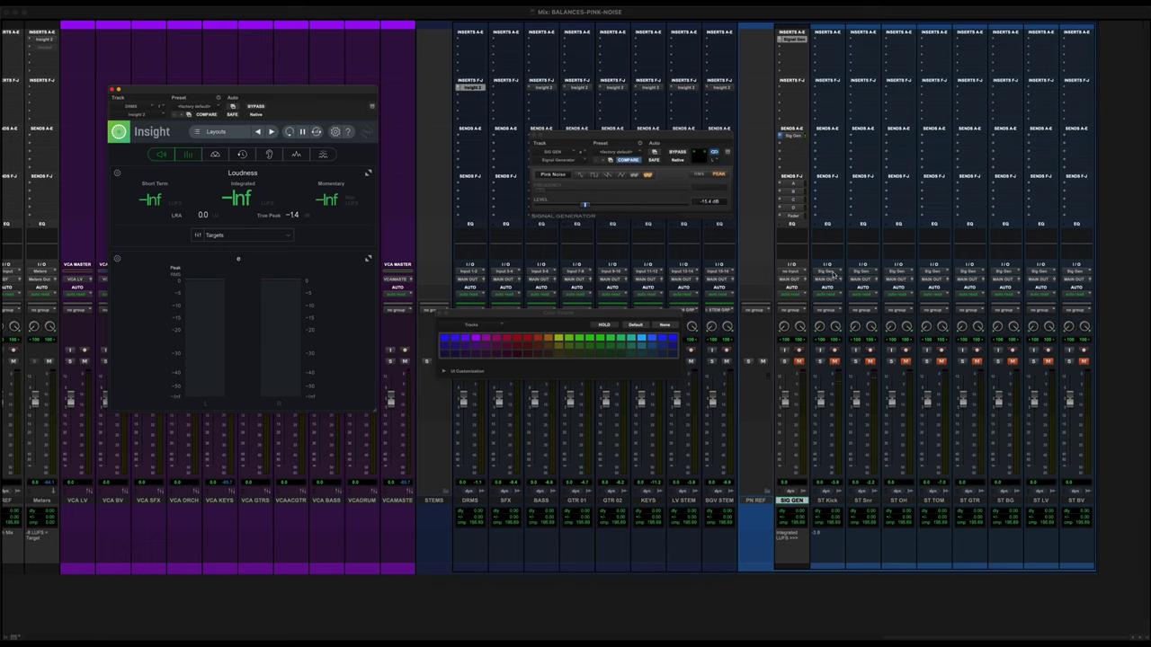
Select ST Kick through the ST reference tracks and close the Color Palette.
{"action": "left_click", "coordinate": [825, 500]}
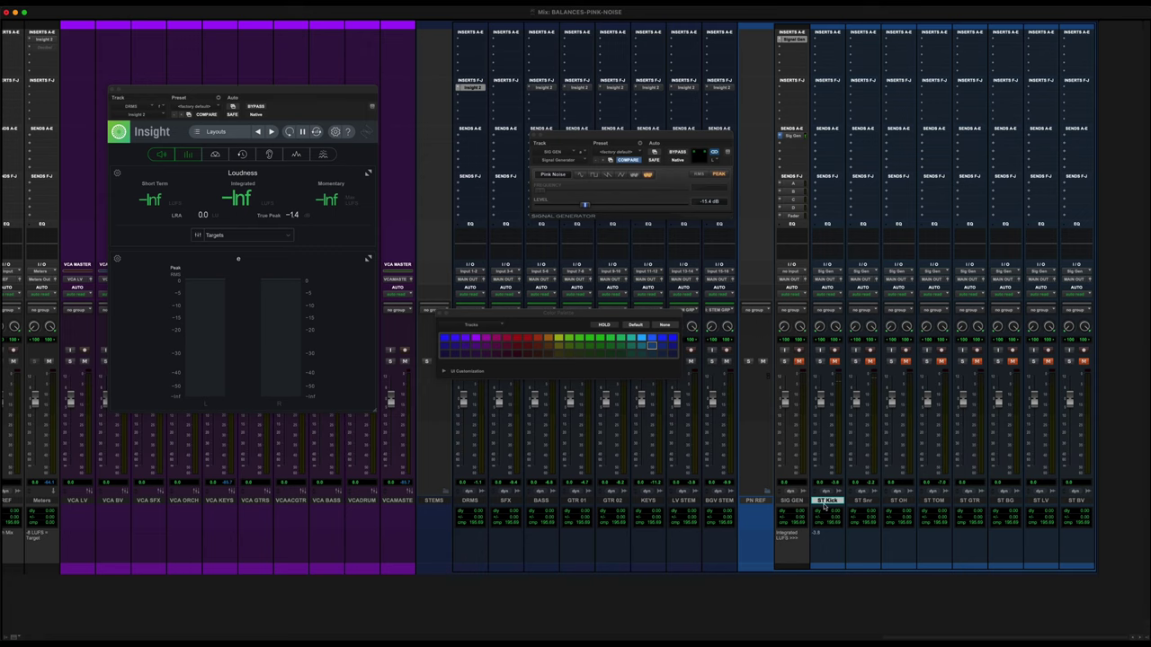
{"action": "left_click", "coordinate": [1082, 502], "text": "shift"}
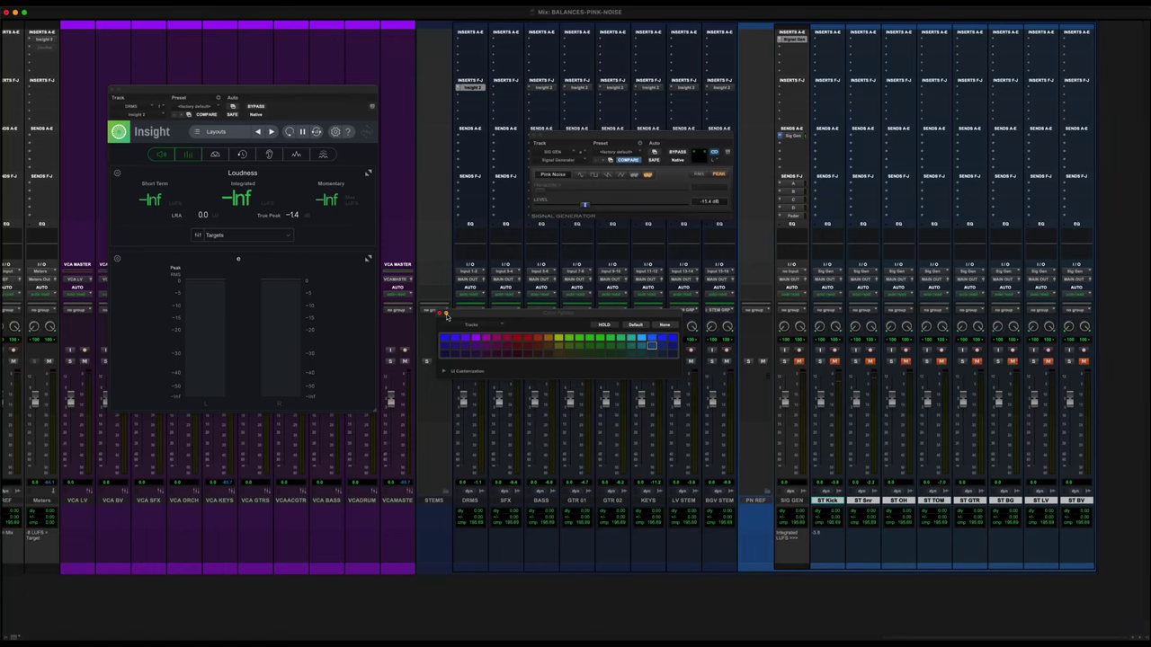
{"action": "left_click", "coordinate": [437, 314]}
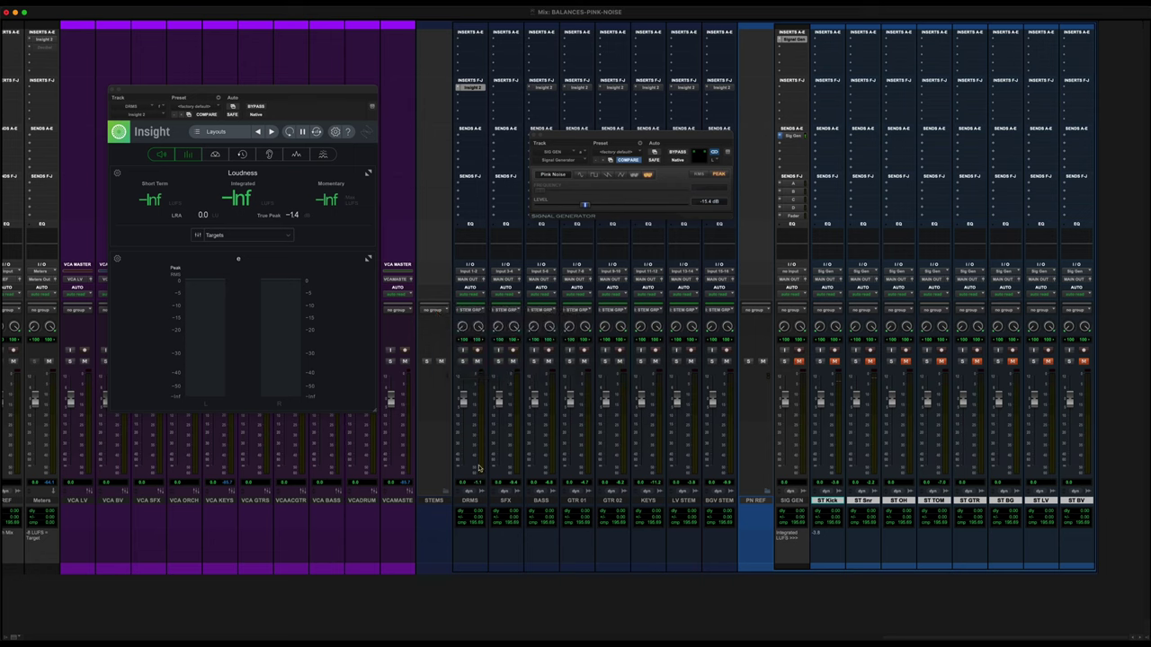
In the Edit window, select a short drum passage on DRMS and move the Signal Generator right.
{"action": "left_click", "coordinate": [468, 501]}
{"action": "key", "text": "super+equal"}
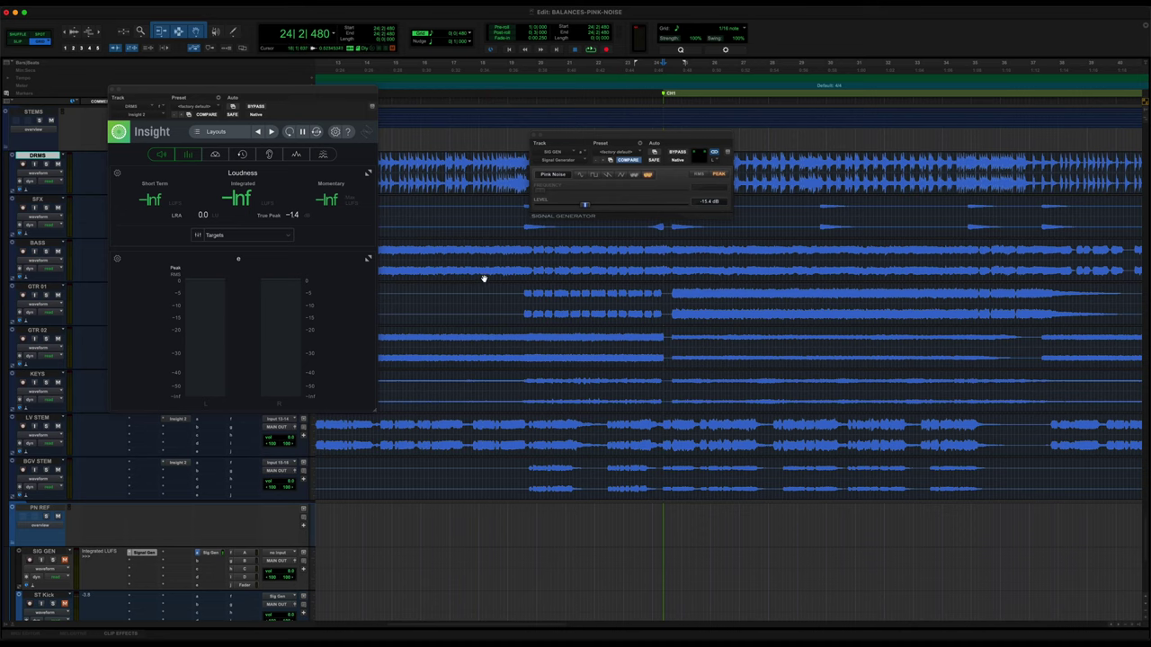
{"action": "key", "text": "super+bracketright"}
{"action": "left_click", "coordinate": [460, 168]}
{"action": "key", "text": "super+bracketright"}
{"action": "key", "text": "super+bracketright"}
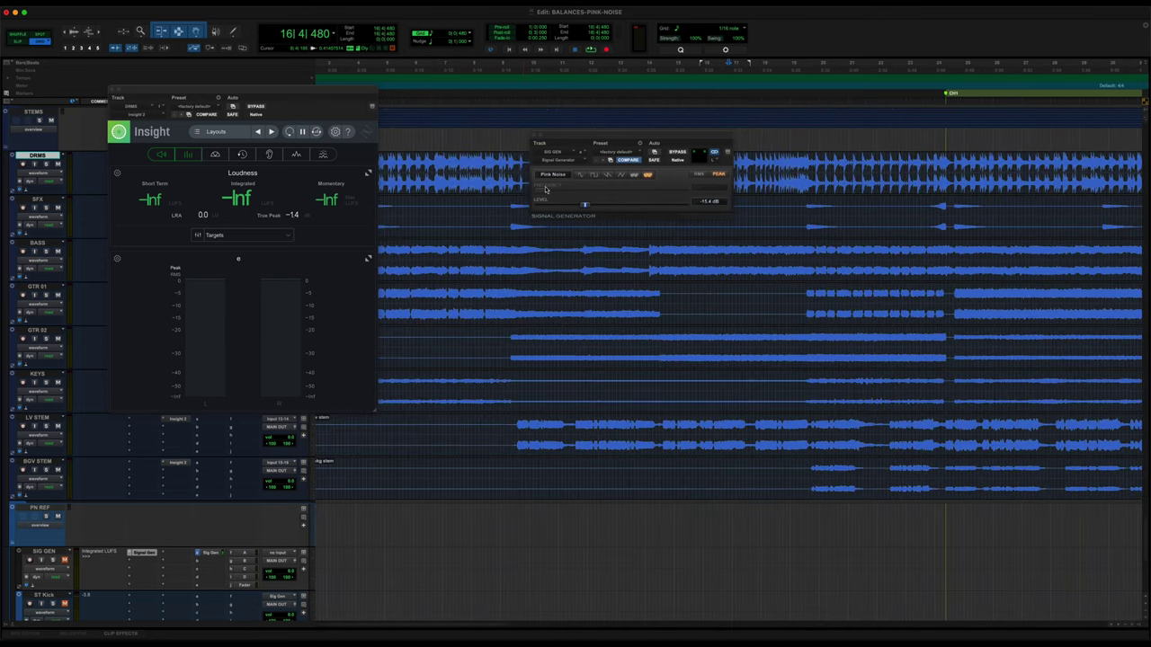
{"action": "left_click_drag", "start_coordinate": [454, 187], "coordinate": [461, 187]}
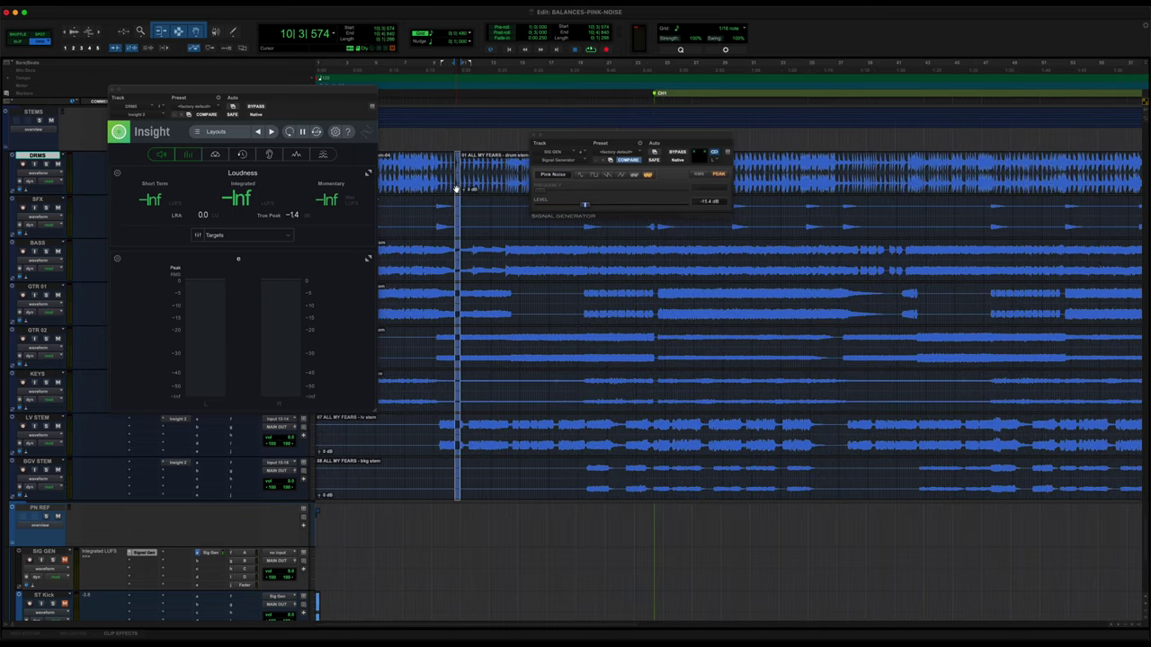
{"action": "key", "text": "super+bracketright"}
{"action": "key", "text": "super+bracketright"}
{"action": "left_click_drag", "start_coordinate": [584, 136], "coordinate": [915, 129]}
{"action": "key", "text": "super+bracketleft"}
{"action": "key", "text": "super+bracketright"}
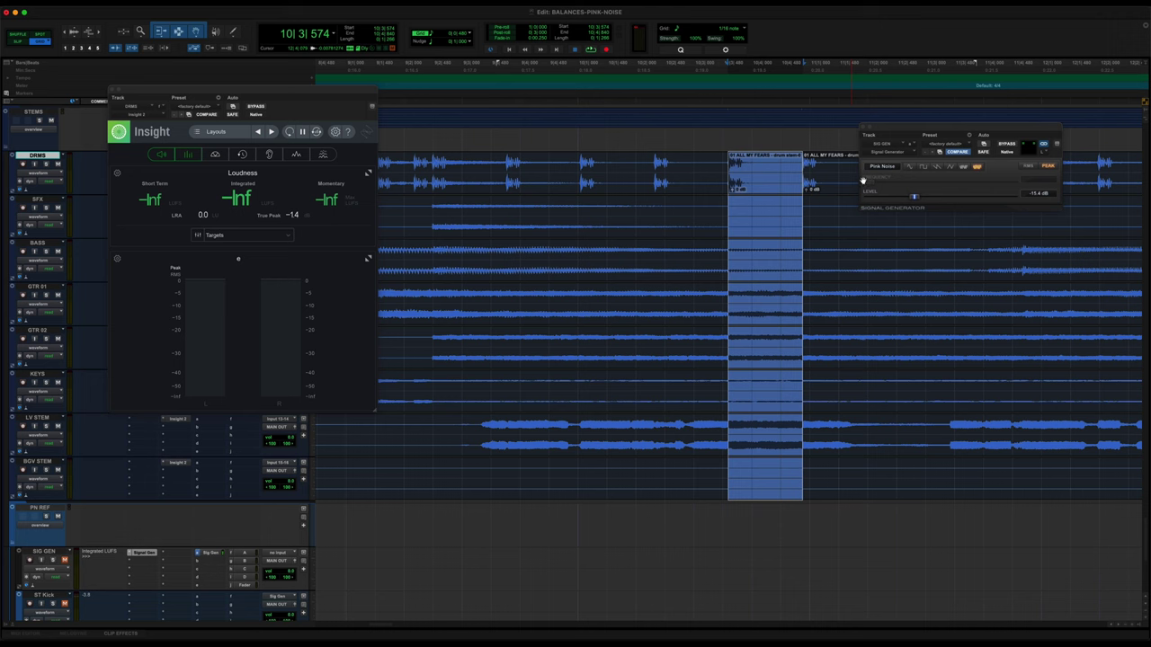
{"action": "scroll", "coordinate": [841, 214], "scroll_direction": "right", "scroll_amount": 10}
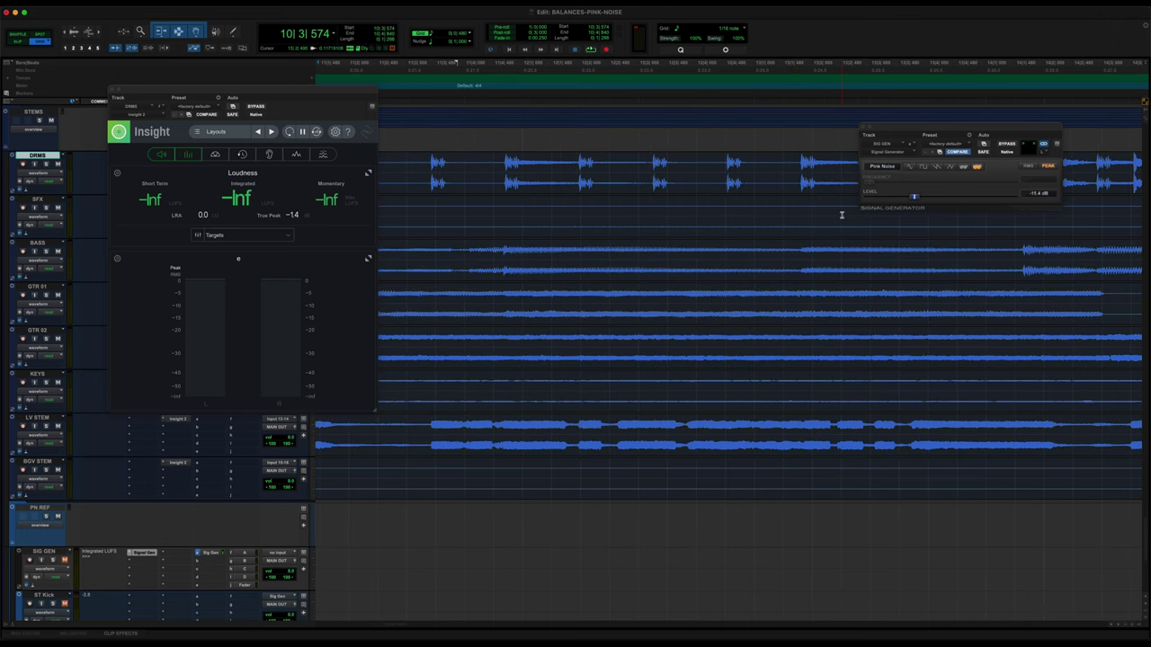
Play the selected drum passage and read Insight: -19.3 LUFS integrated, -1.4 true peak.
{"action": "key", "text": "space"}
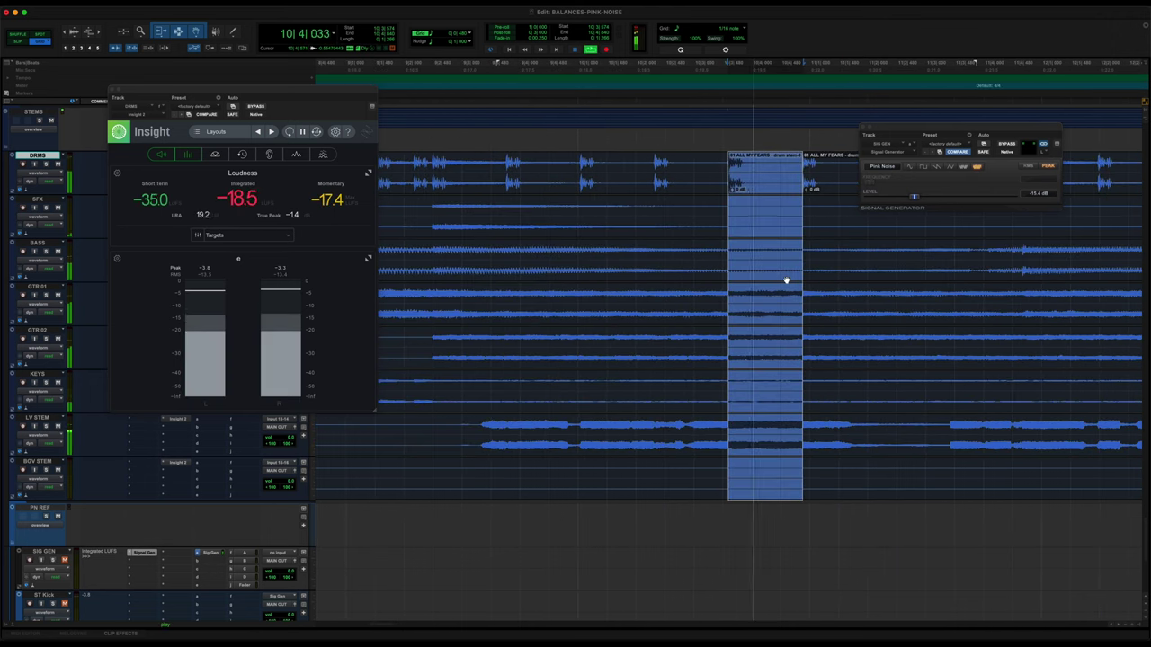
{"action": "key", "text": "space"}
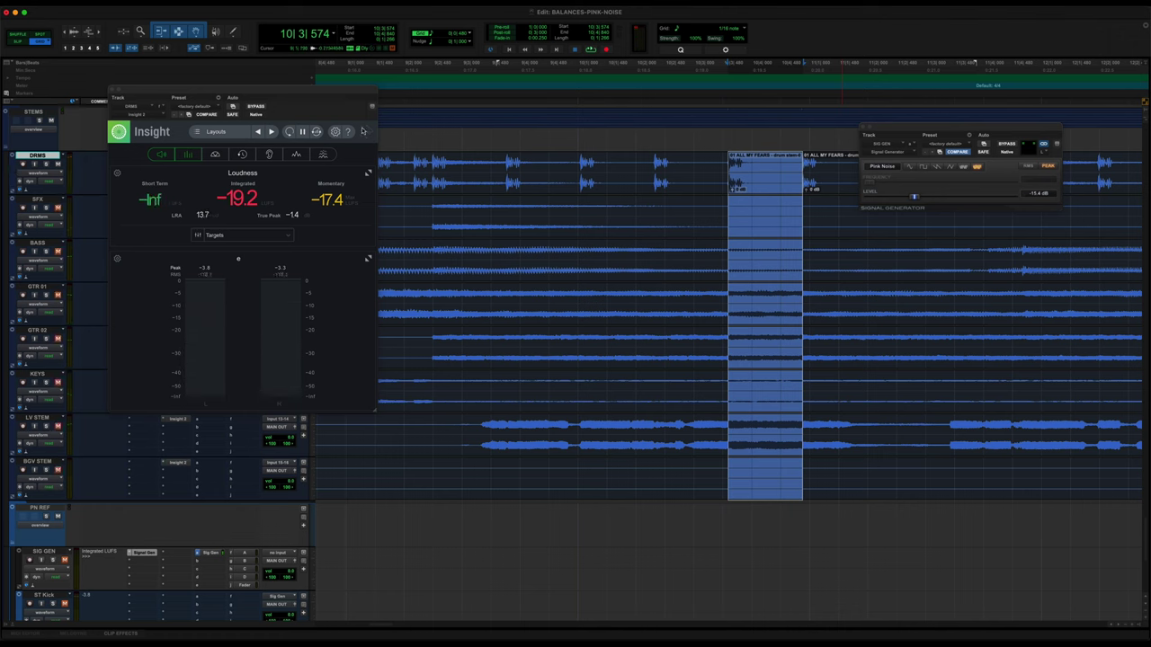
{"action": "left_click_drag", "start_coordinate": [339, 93], "coordinate": [416, 140]}
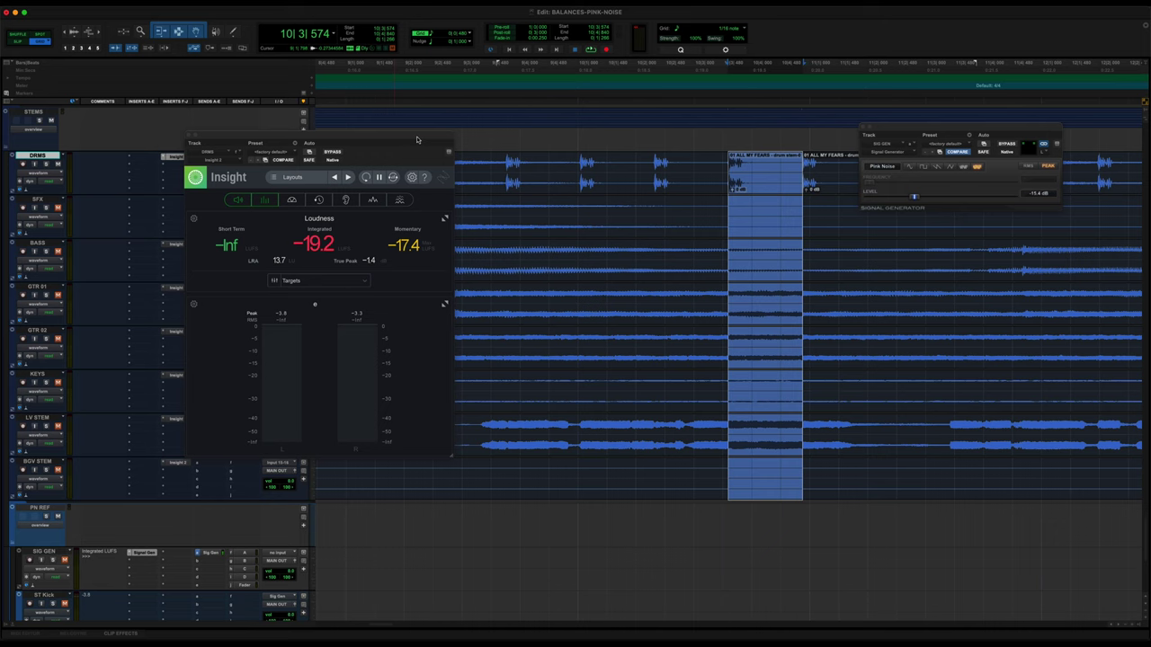
{"action": "key", "text": "space"}
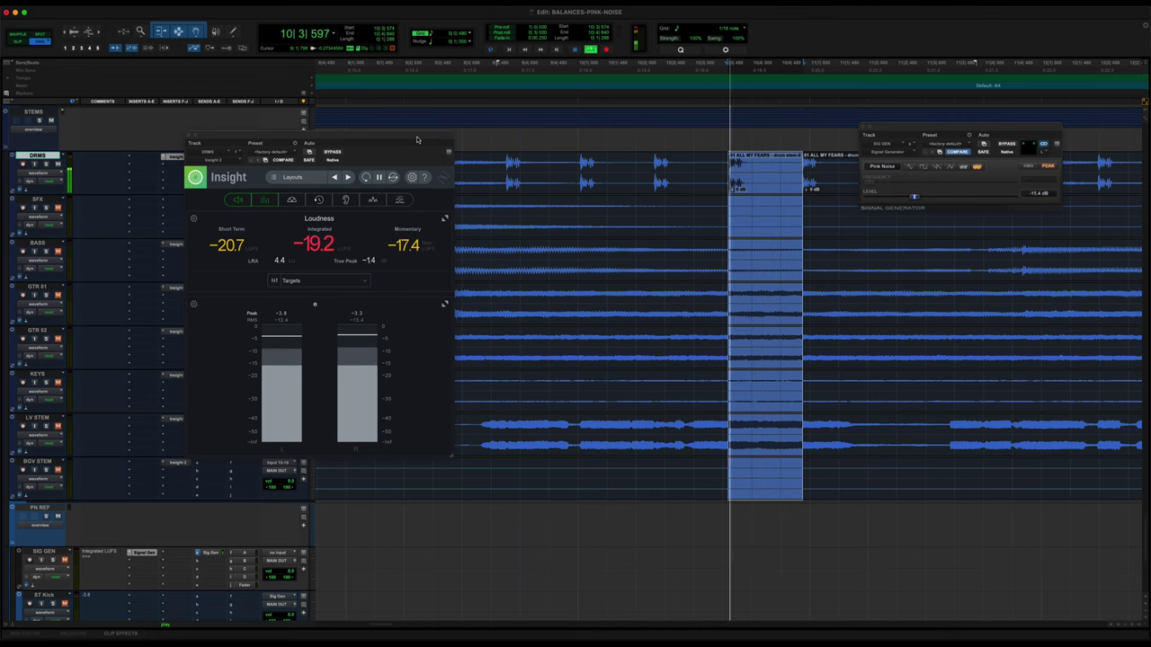
{"action": "key", "text": "space"}
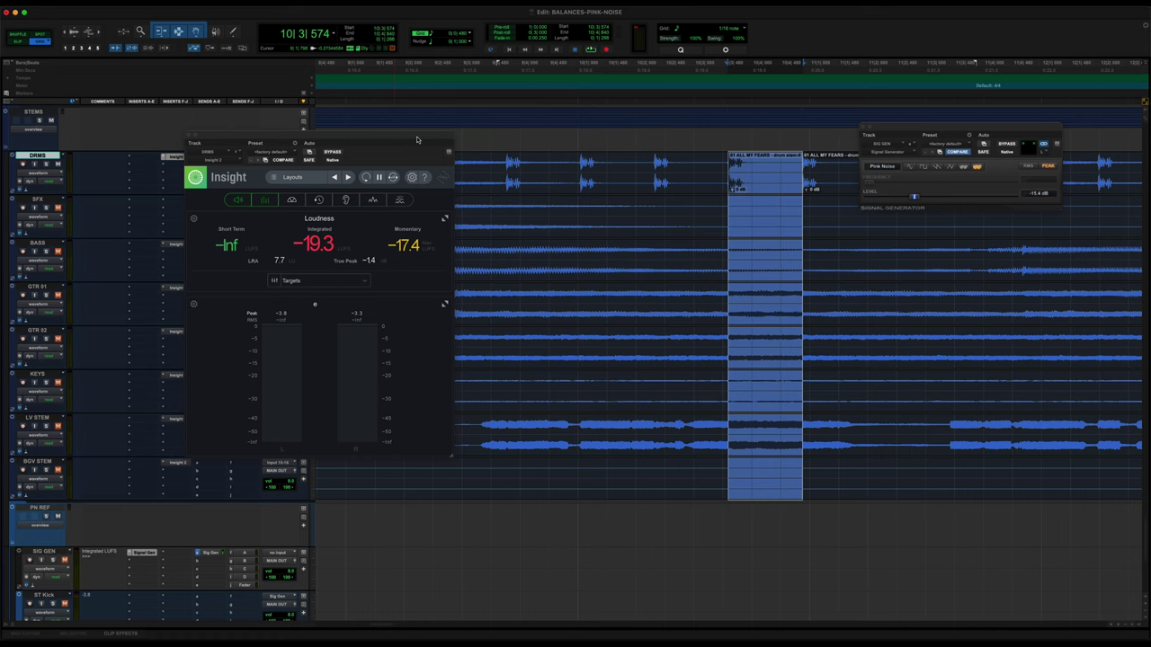
Replay the drum selection and set the generator level to -13.5 dB.
{"action": "key", "text": "space"}
{"action": "left_click", "coordinate": [1035, 194]}
{"action": "type", "text": "-13.5"}
{"action": "key", "text": "Return"}
Audition at -13.5 dB, then commit the generator level at -13.4 dB.
{"action": "key", "text": "space"}
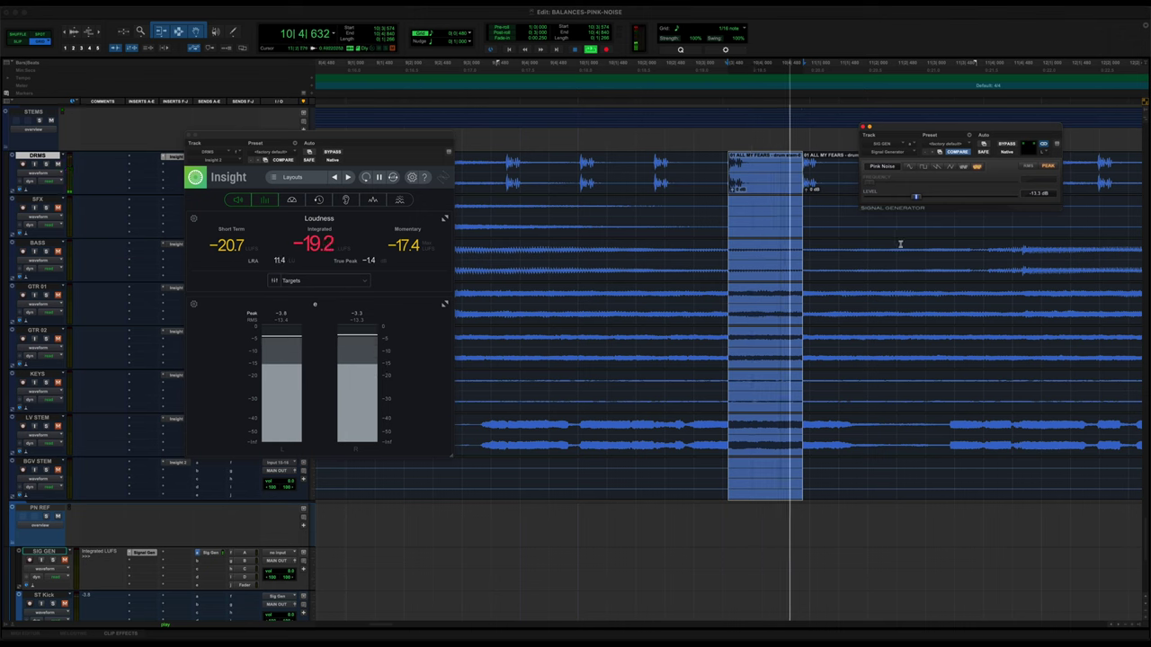
{"action": "key", "text": "space"}
{"action": "left_click", "coordinate": [1038, 194]}
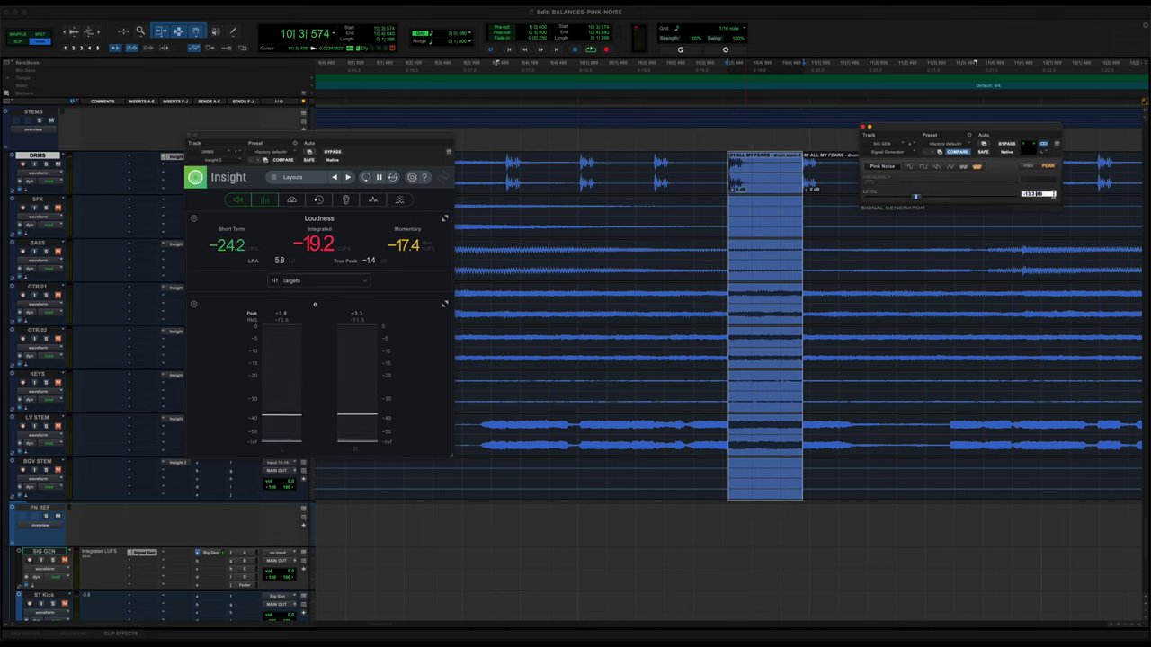
{"action": "key", "text": "Return"}
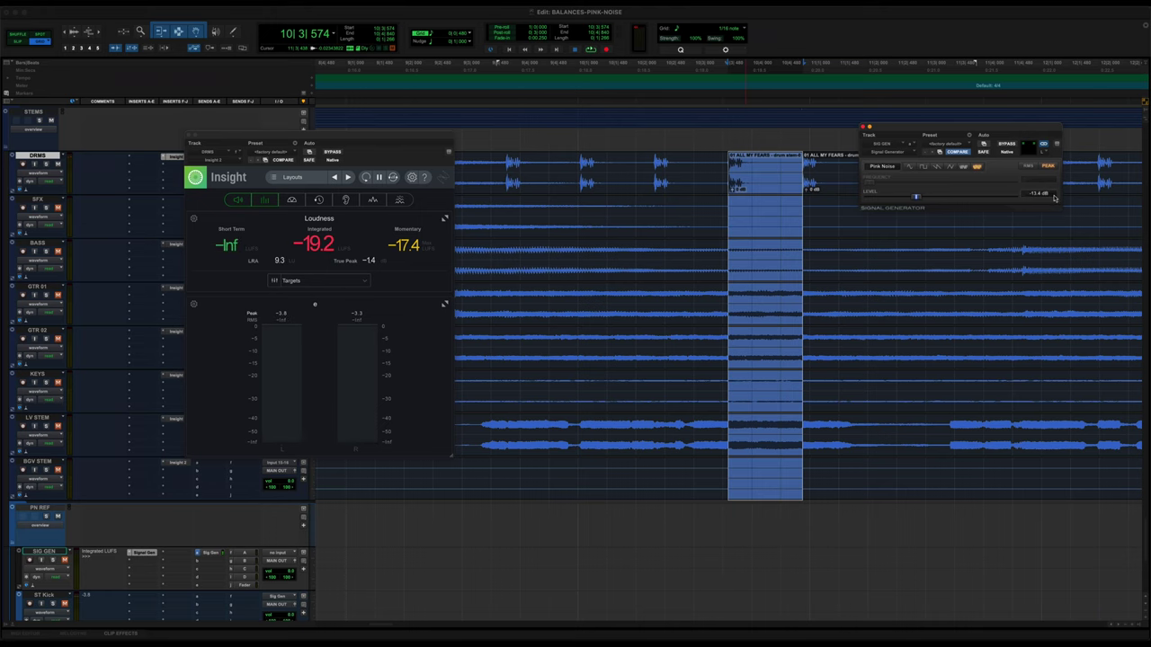
{"action": "key", "text": "super+equal"}
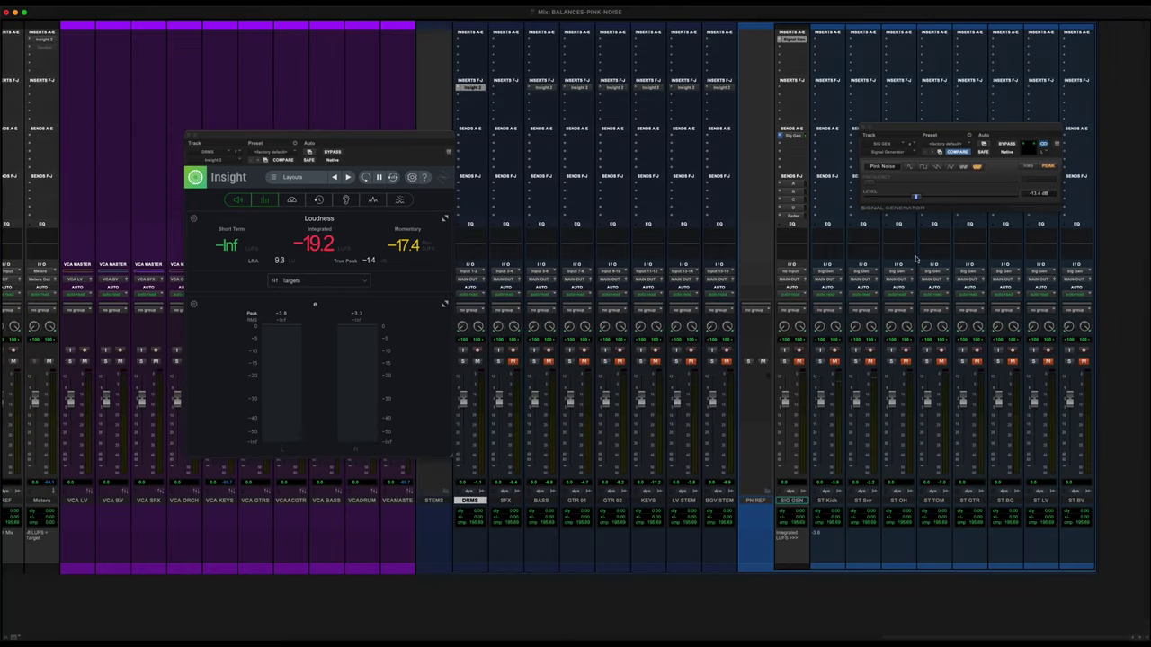
Enable ST Kick input monitoring, clear its peak hold, and record pink noise over the drum selection.
{"action": "left_click", "coordinate": [821, 351]}
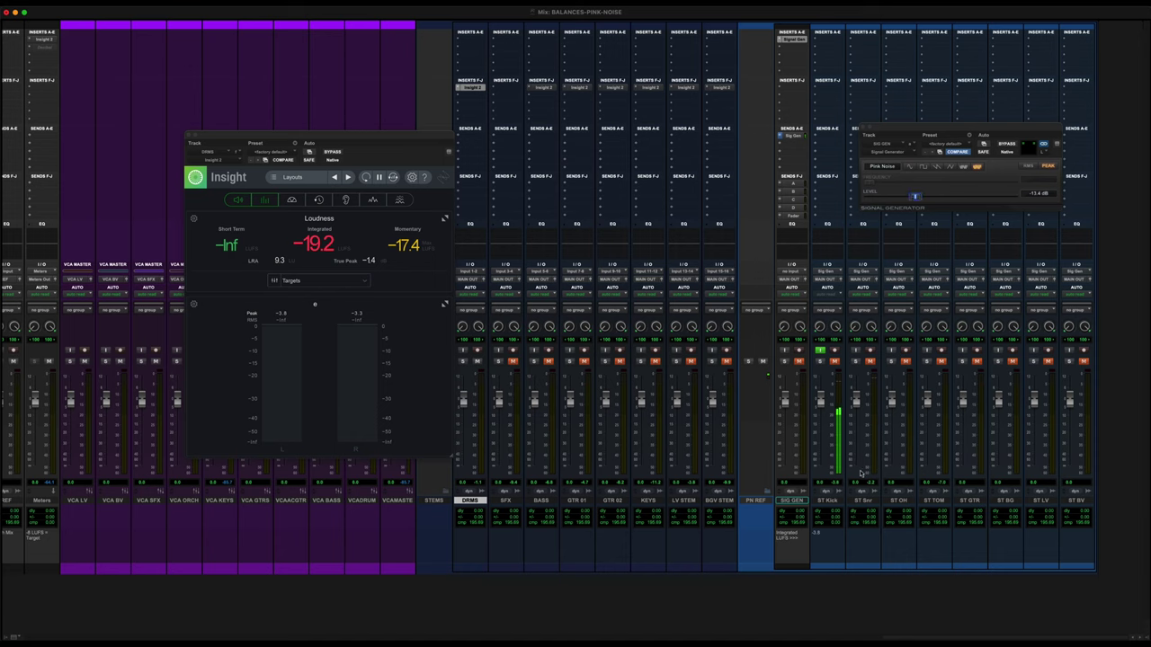
{"action": "left_click", "coordinate": [835, 484]}
{"action": "key", "text": "super+equal"}
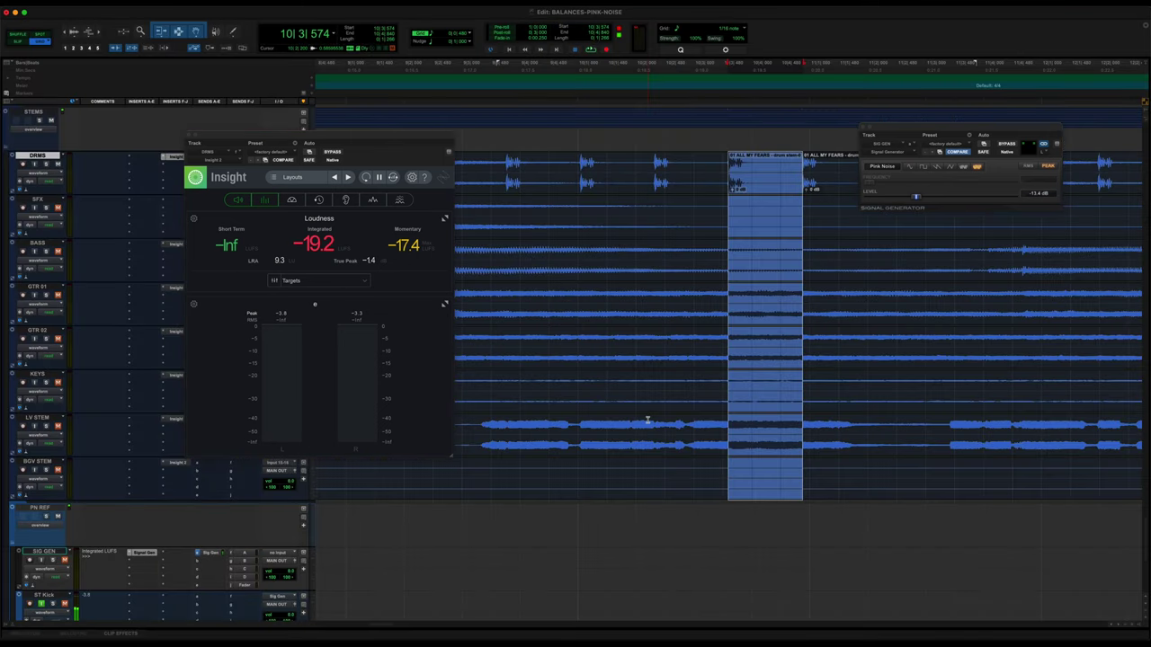
{"action": "key", "text": "super+space"}
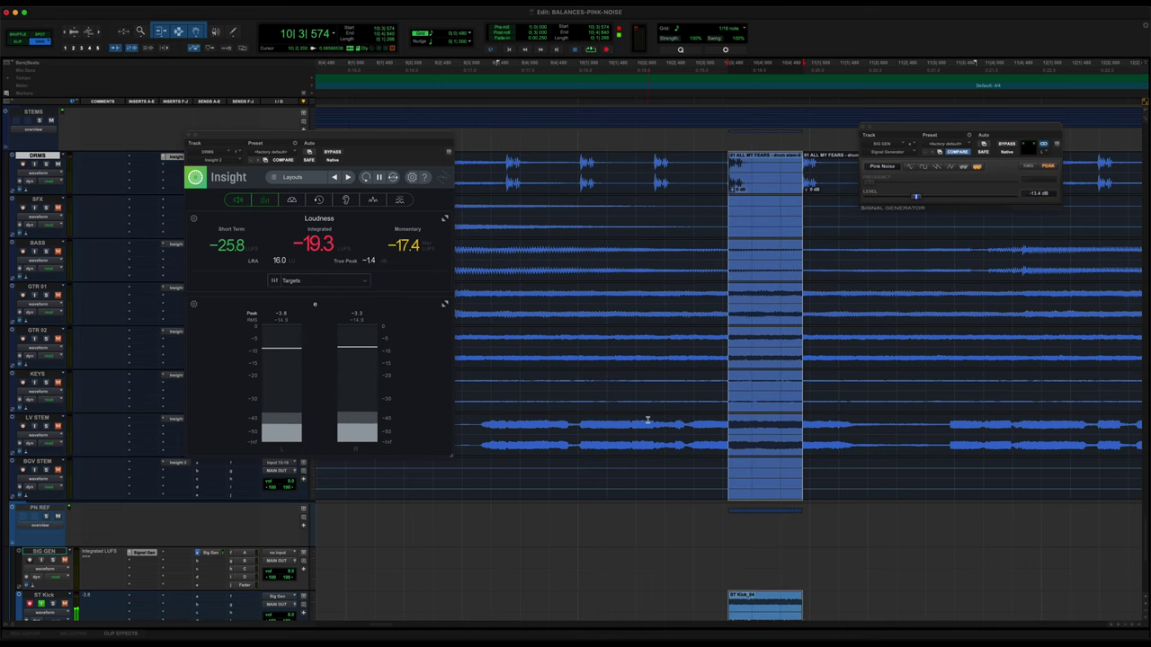
{"action": "key", "text": "super+equal"}
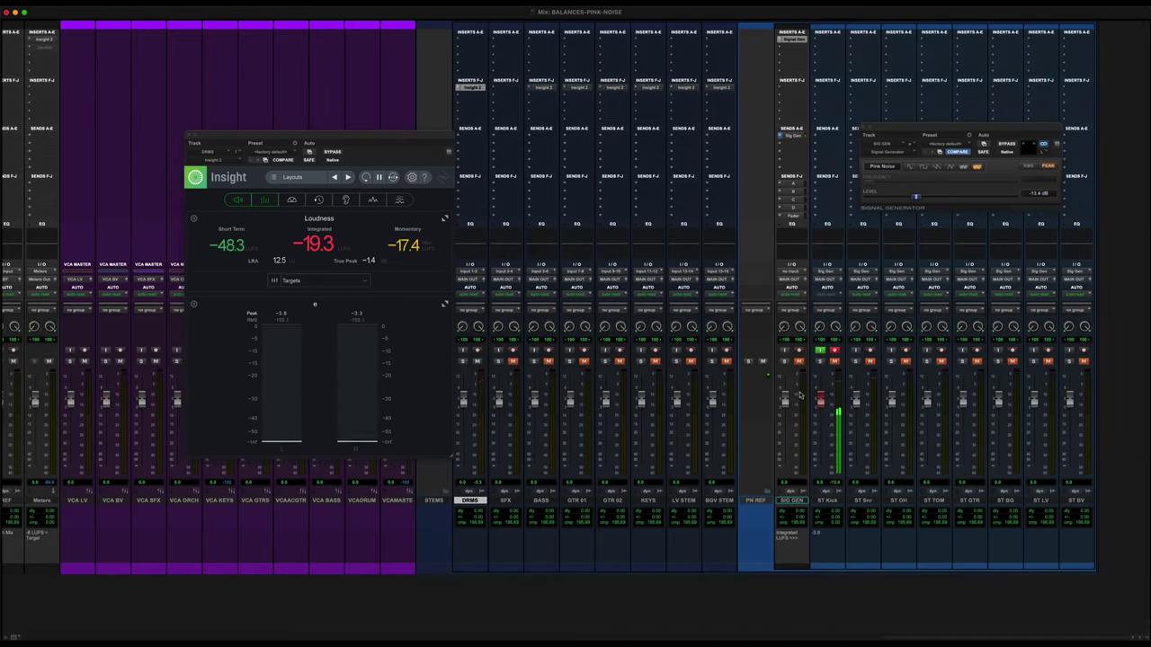
Disarm ST Kick and spot its new pink-noise clip to 1|1|000.
{"action": "left_click", "coordinate": [833, 352]}
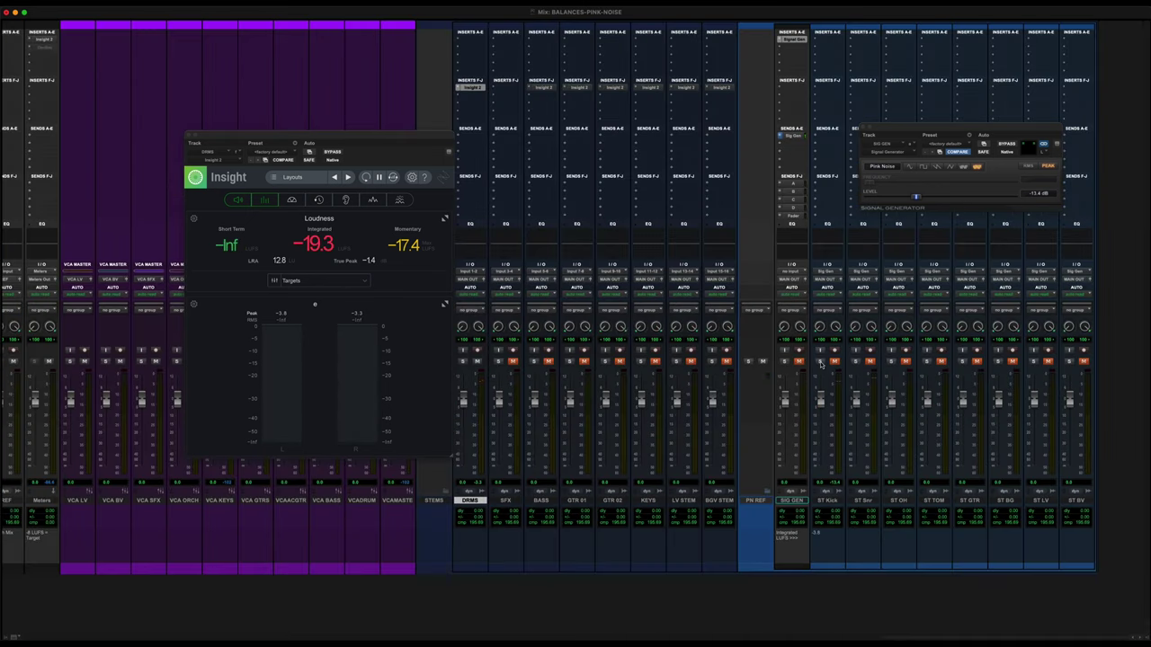
{"action": "key", "text": "super+equal"}
{"action": "key", "text": "super+bracketleft"}
{"action": "key", "text": "super+bracketleft"}
{"action": "key", "text": "super+bracketleft"}
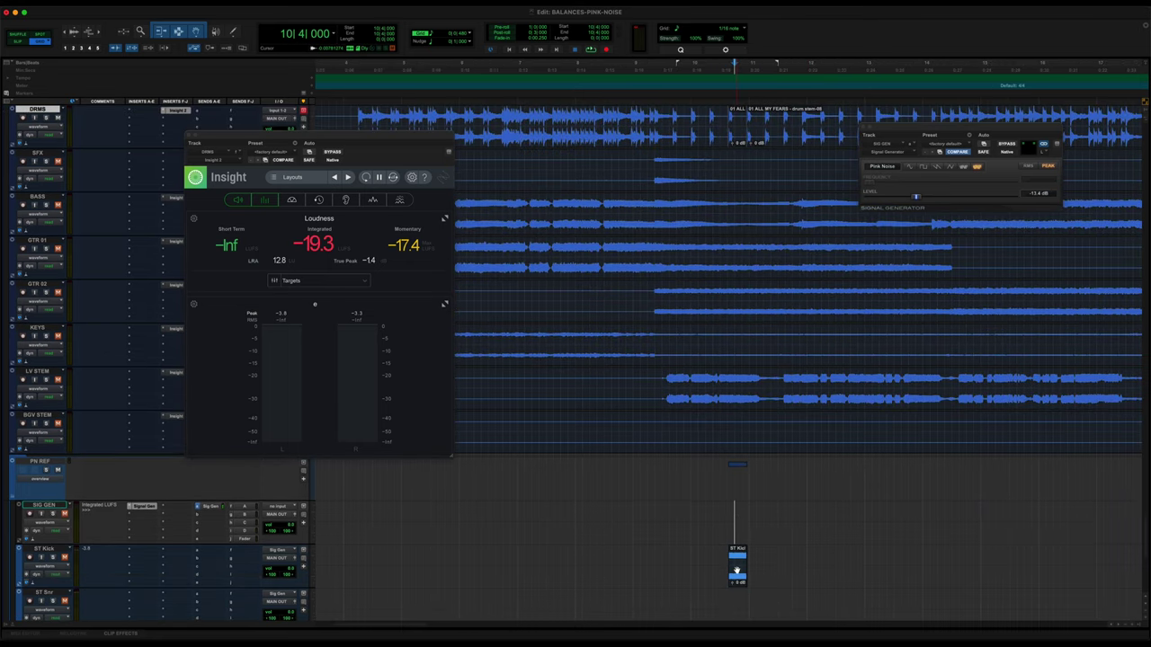
{"action": "left_click", "coordinate": [736, 570]}
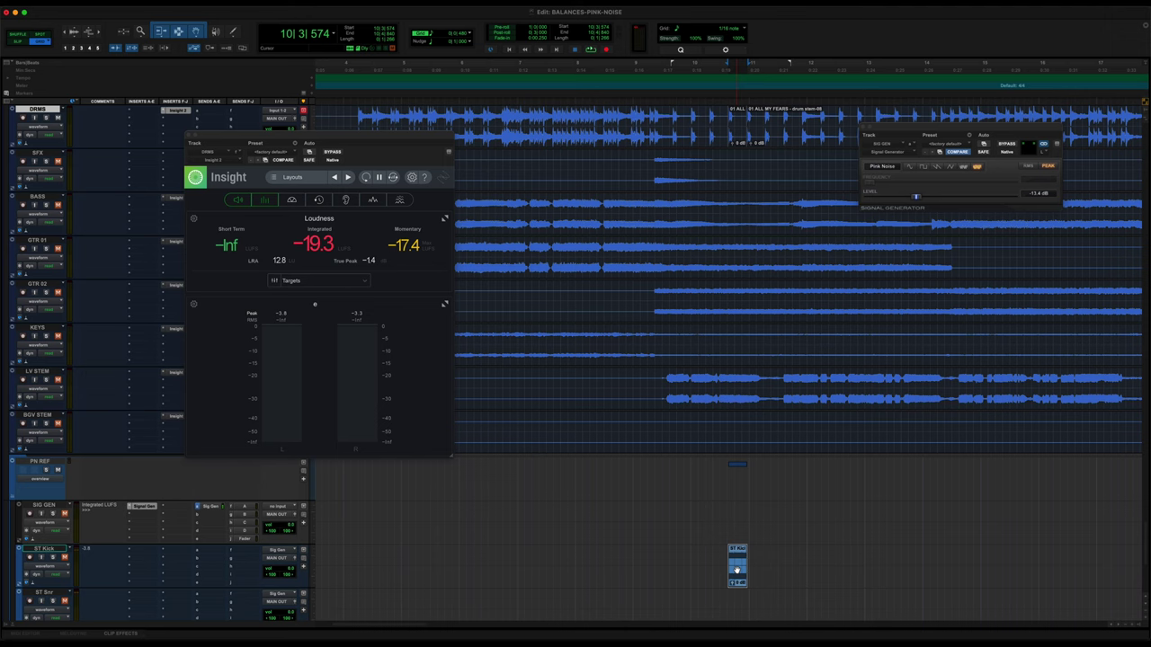
{"action": "key", "text": "super+z"}
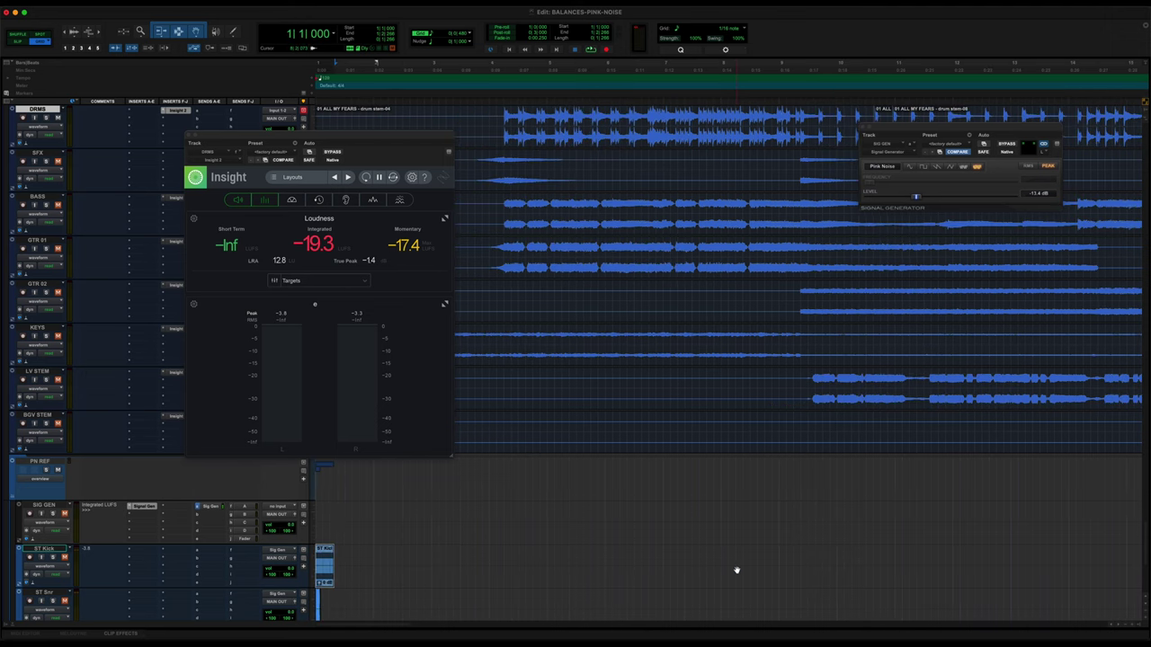
Select the ST Snr track and zoom out to see more of the song.
{"action": "left_click", "coordinate": [317, 614]}
{"action": "key", "text": "super+bracketleft"}
{"action": "key", "text": "super+bracketleft"}
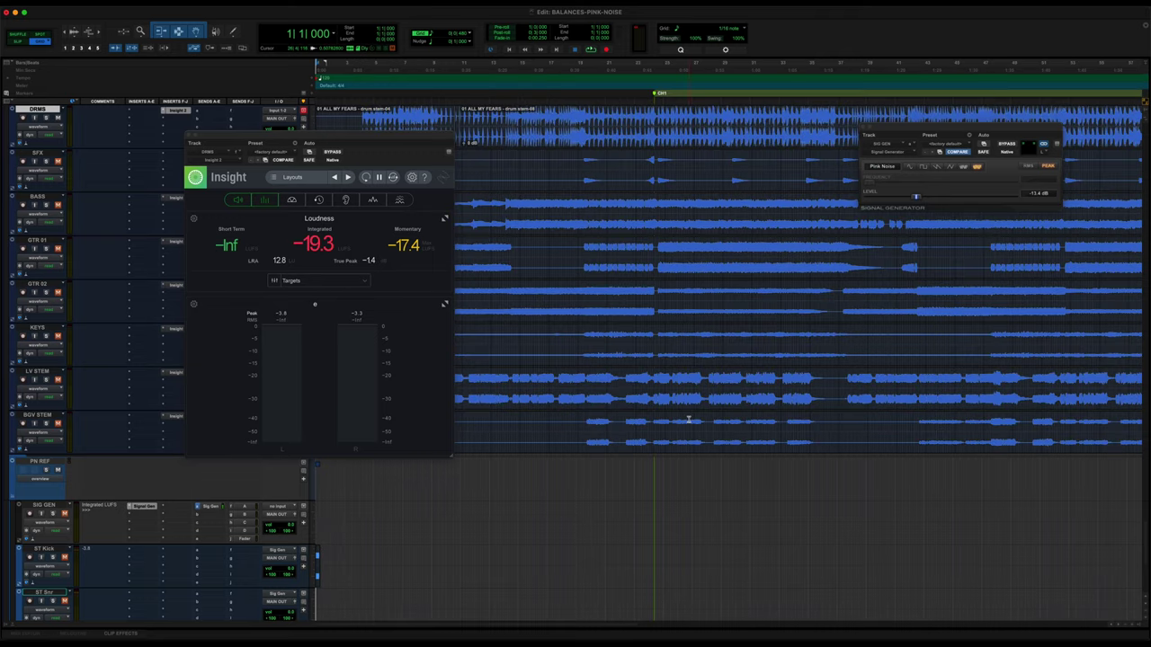
{"action": "scroll", "coordinate": [689, 420], "scroll_direction": "up", "scroll_amount": 3}
Loop the short DRMS drum clip until Insight reads -18.6 LUFS integrated, -1.4 true peak.
{"action": "scroll", "coordinate": [855, 254], "scroll_direction": "up", "scroll_amount": 2}
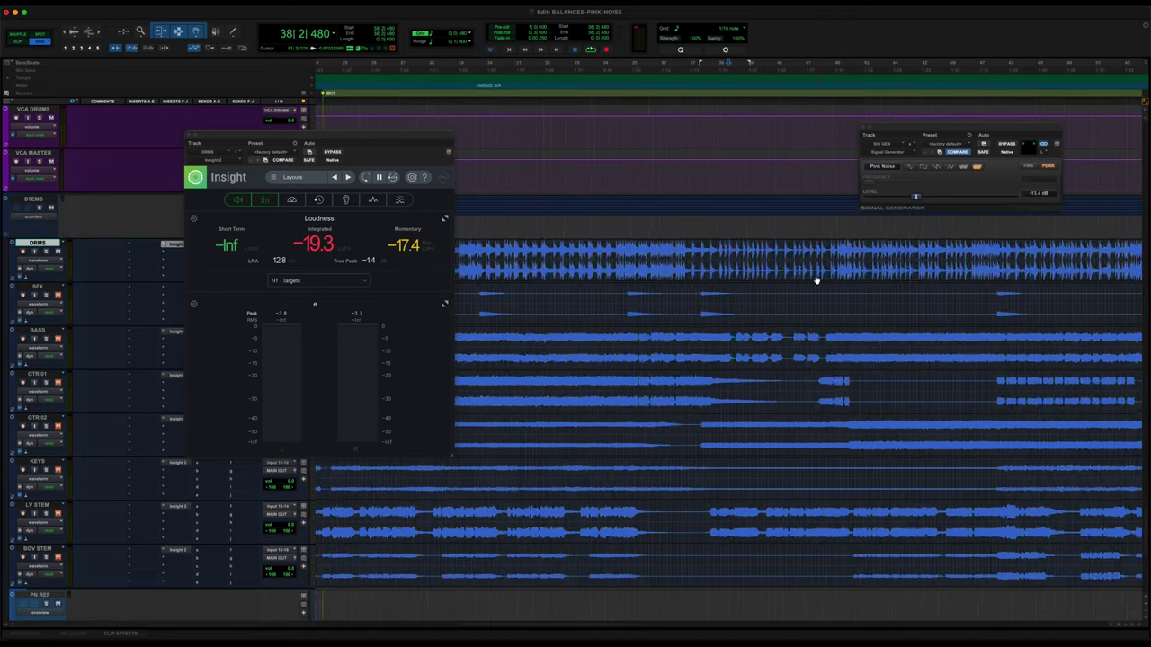
{"action": "left_click", "coordinate": [620, 268]}
{"action": "key", "text": "space"}
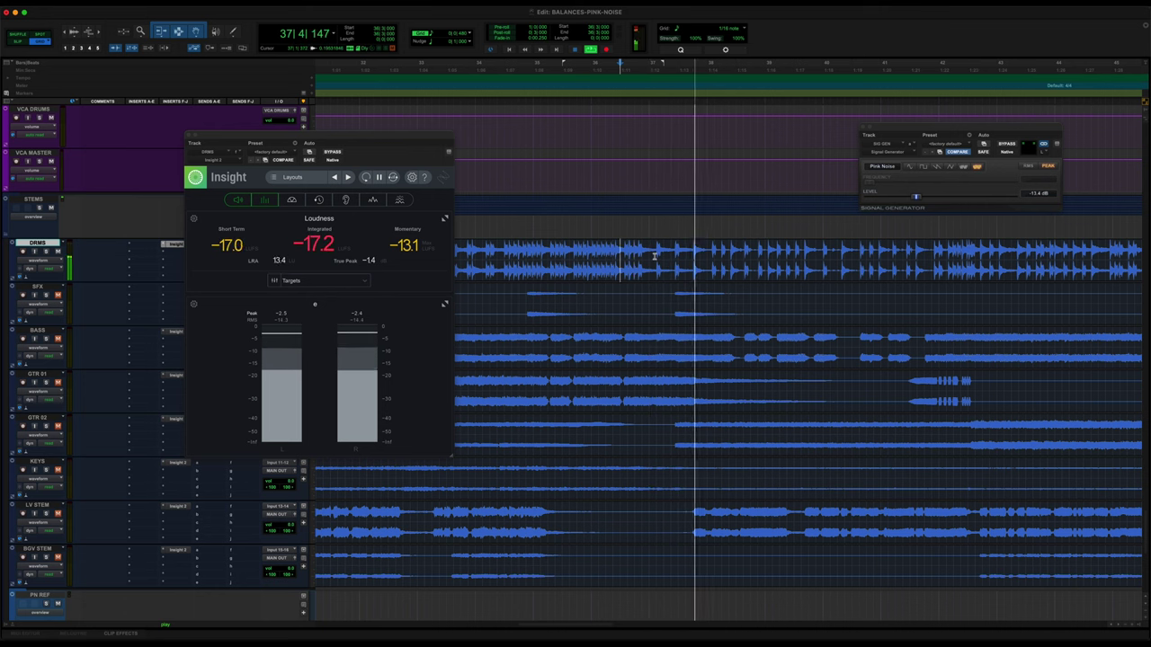
{"action": "key", "text": "space"}
{"action": "key", "text": "super+bracketright"}
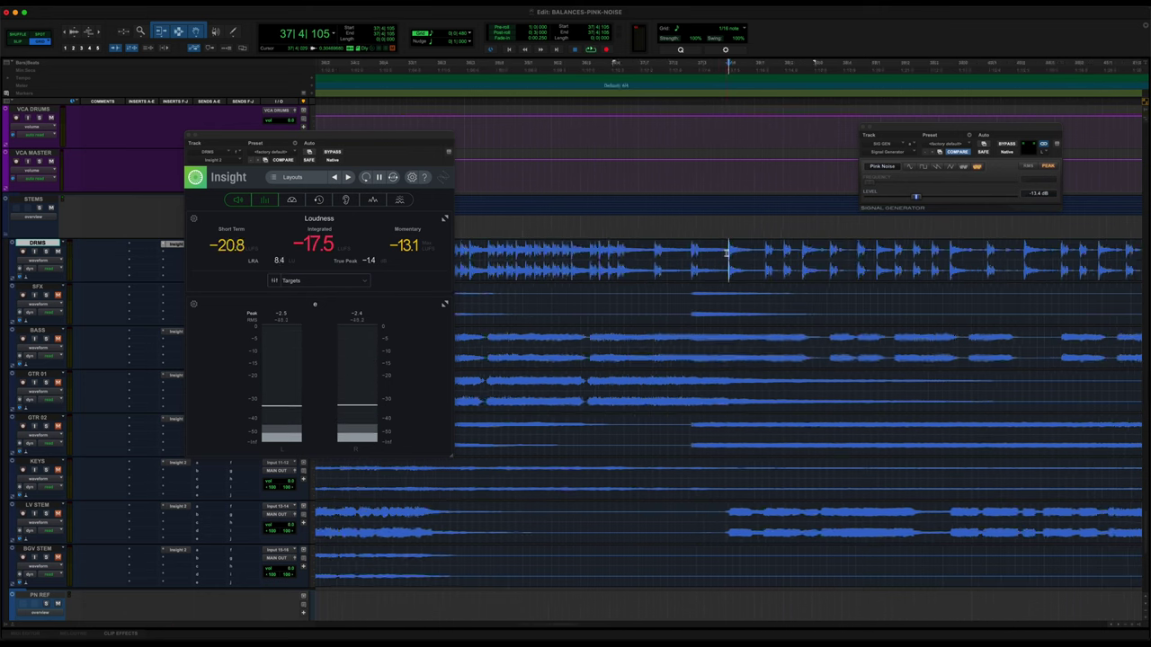
{"action": "key", "text": "super+bracketright"}
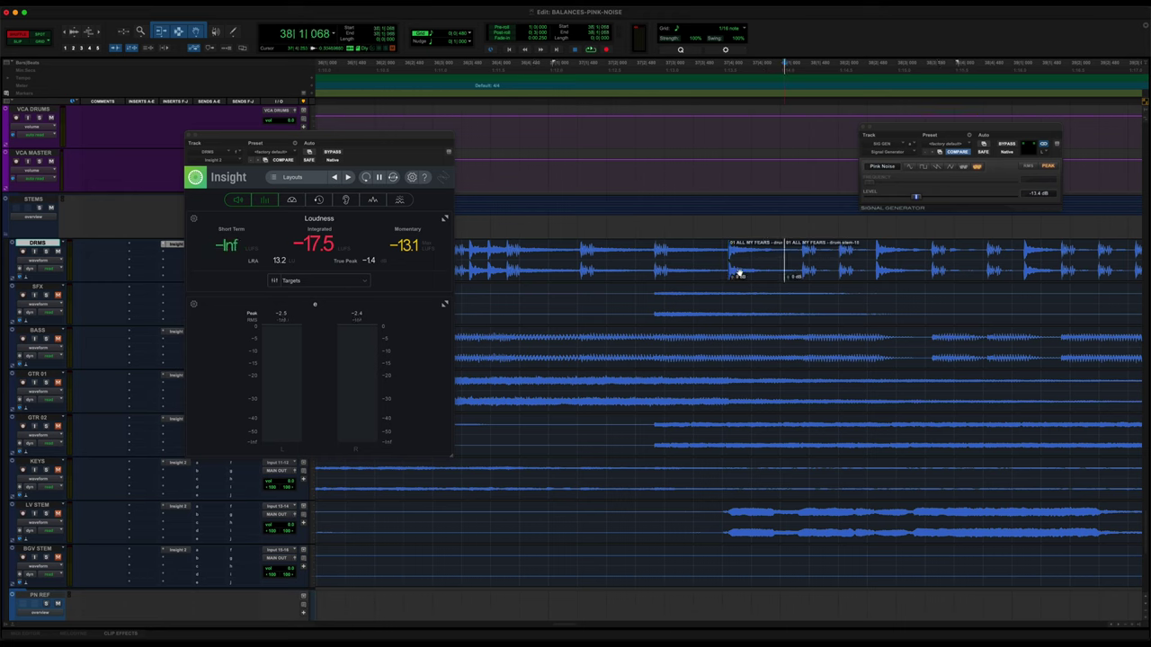
{"action": "left_click", "coordinate": [737, 273]}
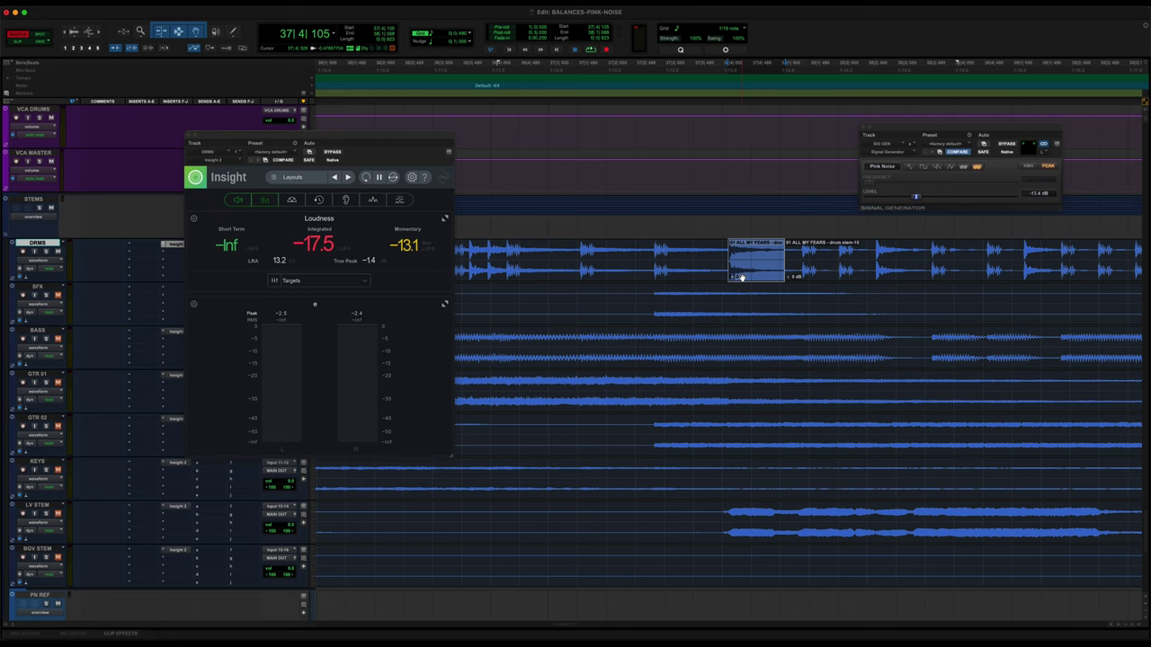
{"action": "key", "text": "space"}
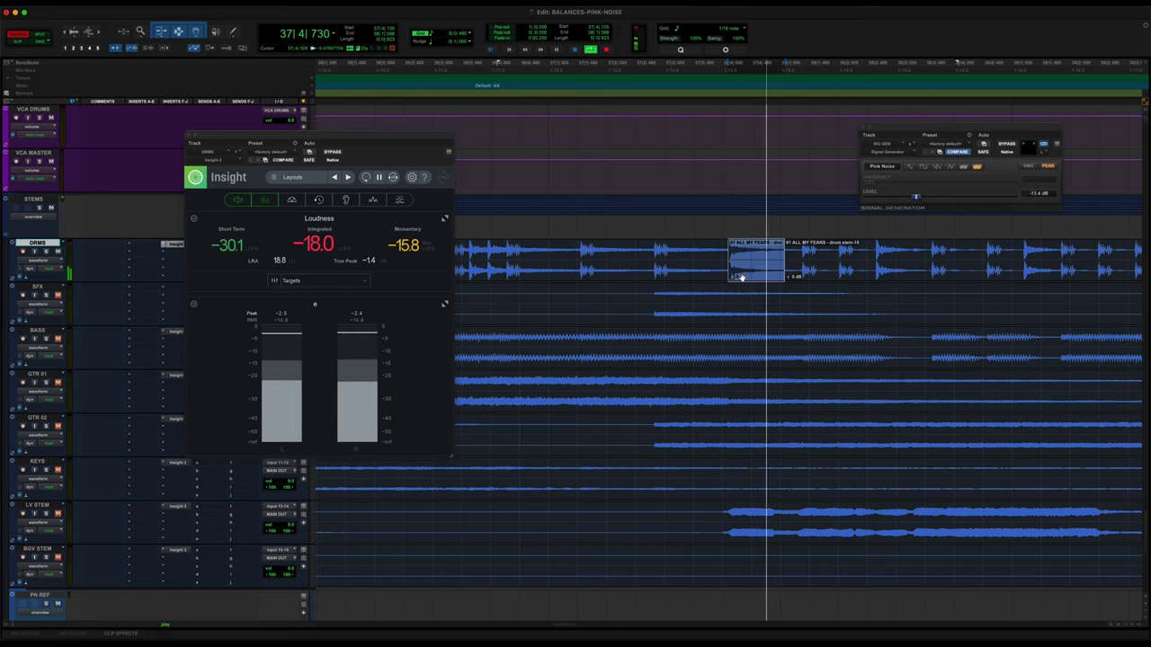
{"action": "key", "text": "space"}
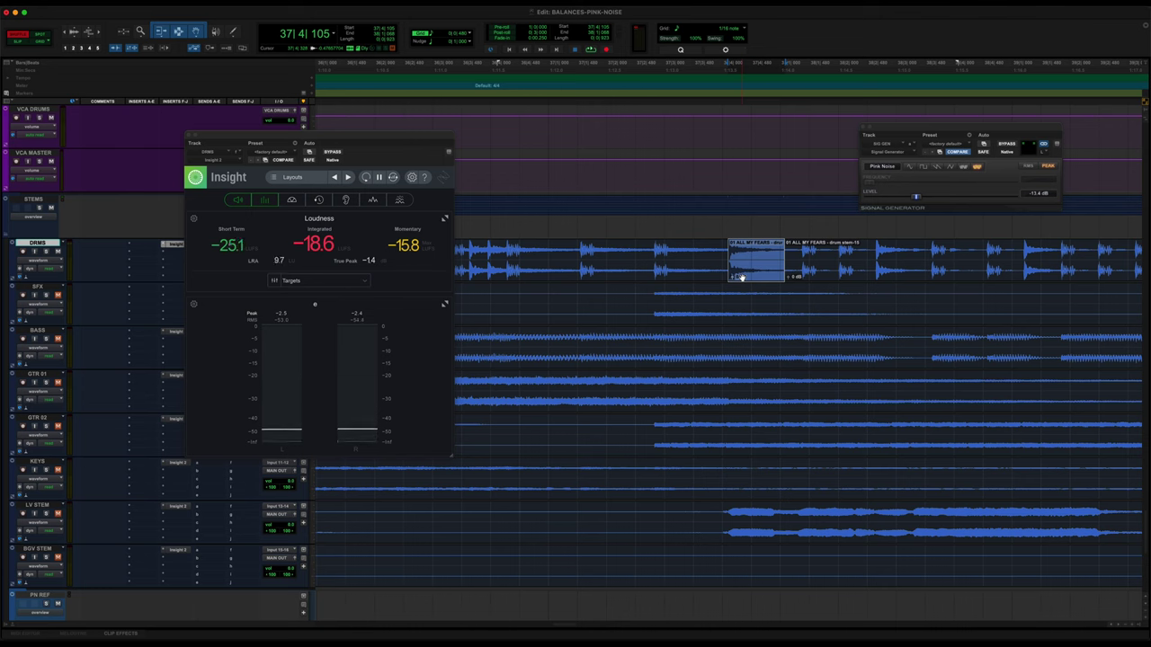
{"action": "key", "text": "space"}
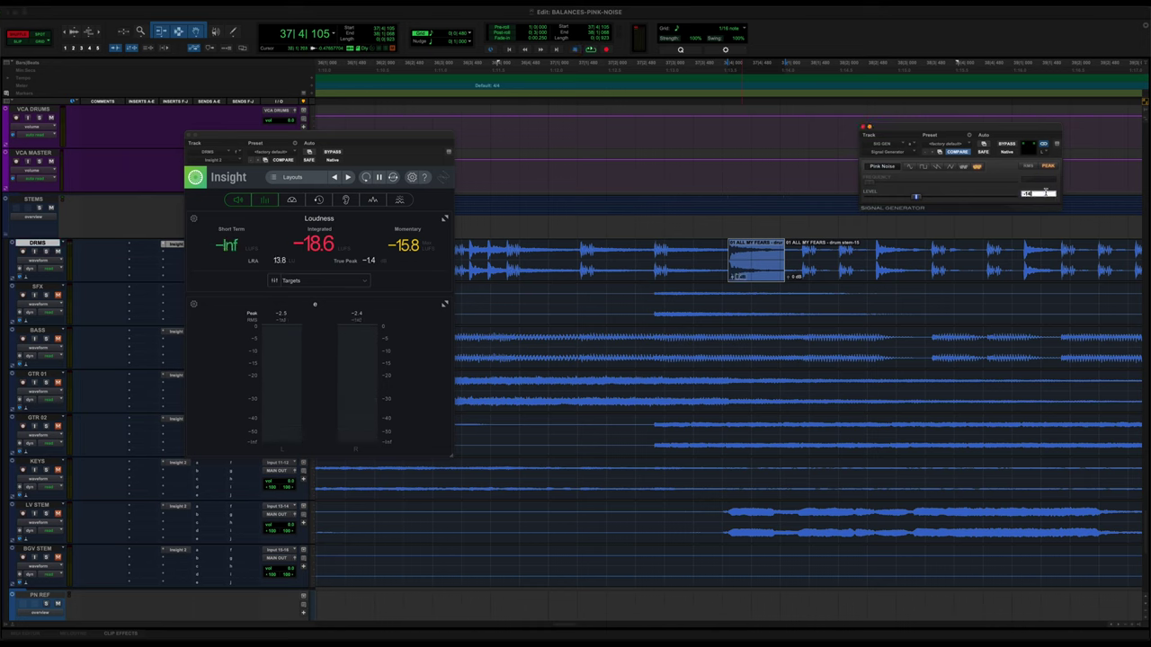
Loop-play to compare readings, then take ST Snr out of record-arm and input monitoring.
{"action": "key", "text": "space"}
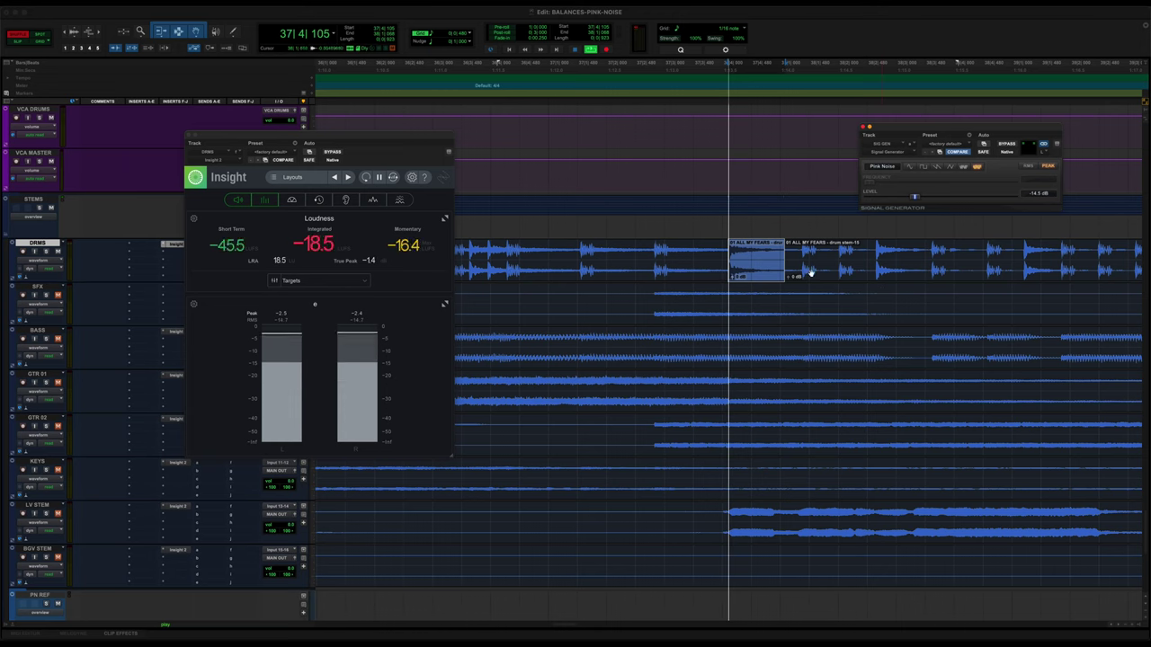
{"action": "key", "text": "super+equal"}
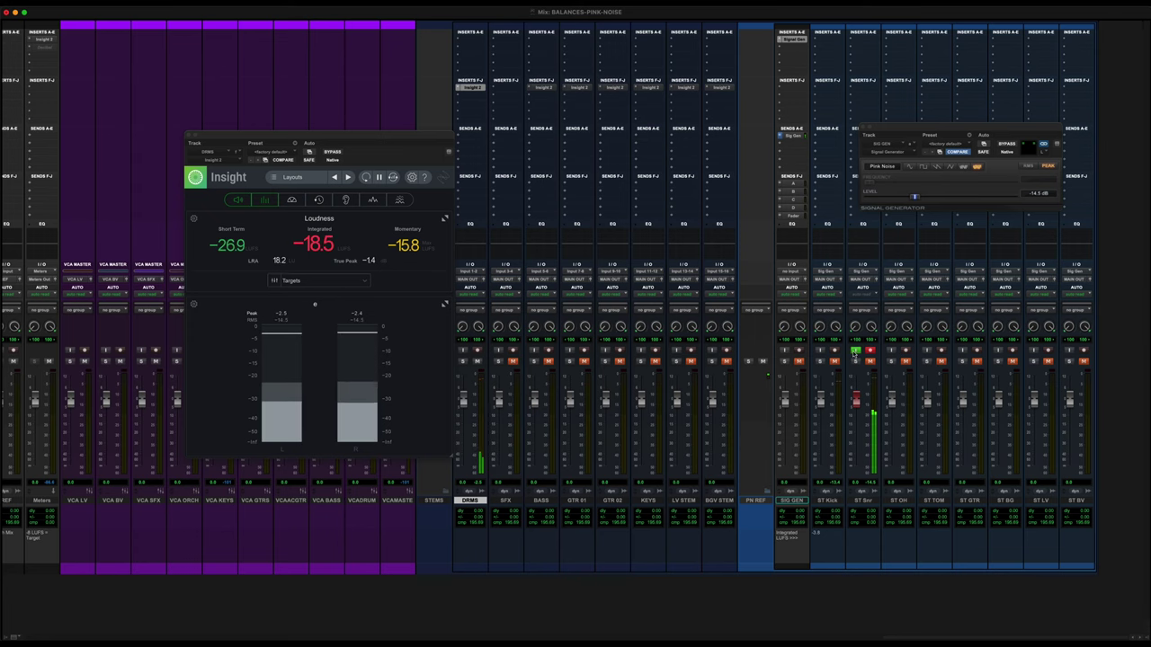
{"action": "left_click", "coordinate": [869, 350]}
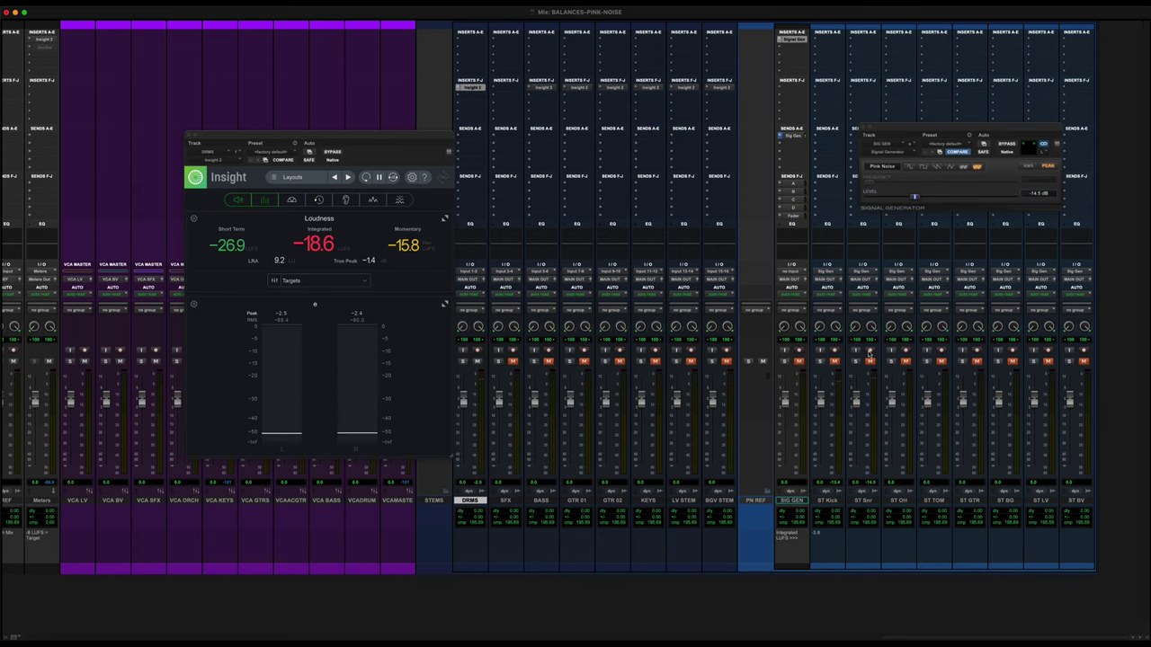
Return to the Edit window and close the Insight meter.
{"action": "key", "text": "super+equal"}
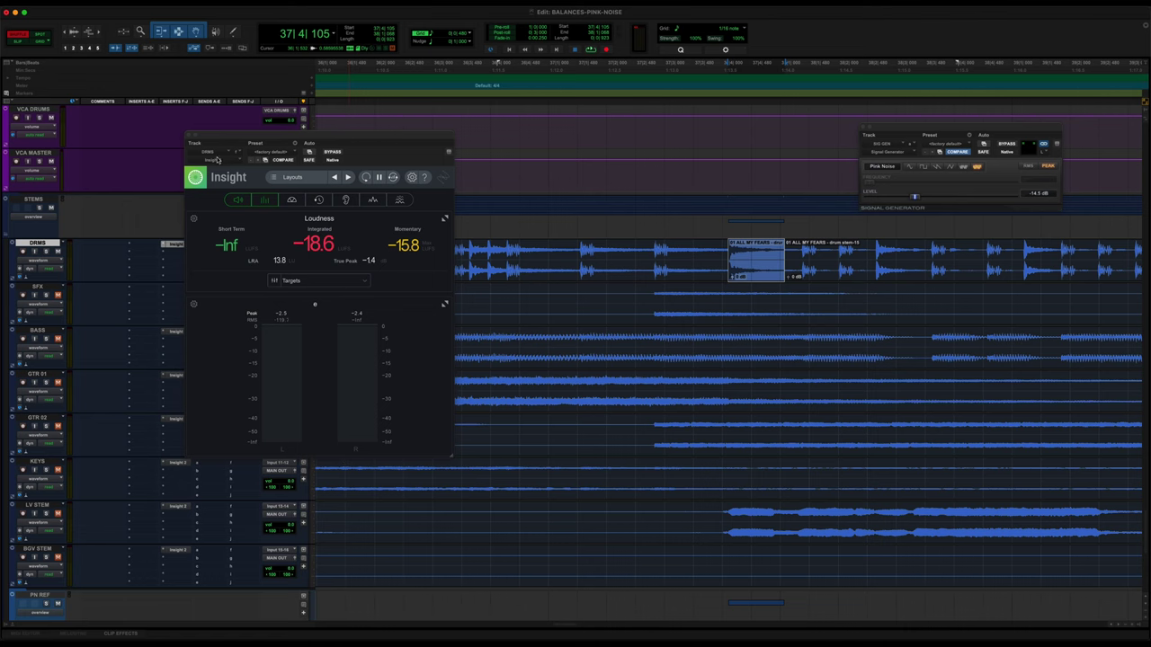
{"action": "left_click", "coordinate": [191, 136]}
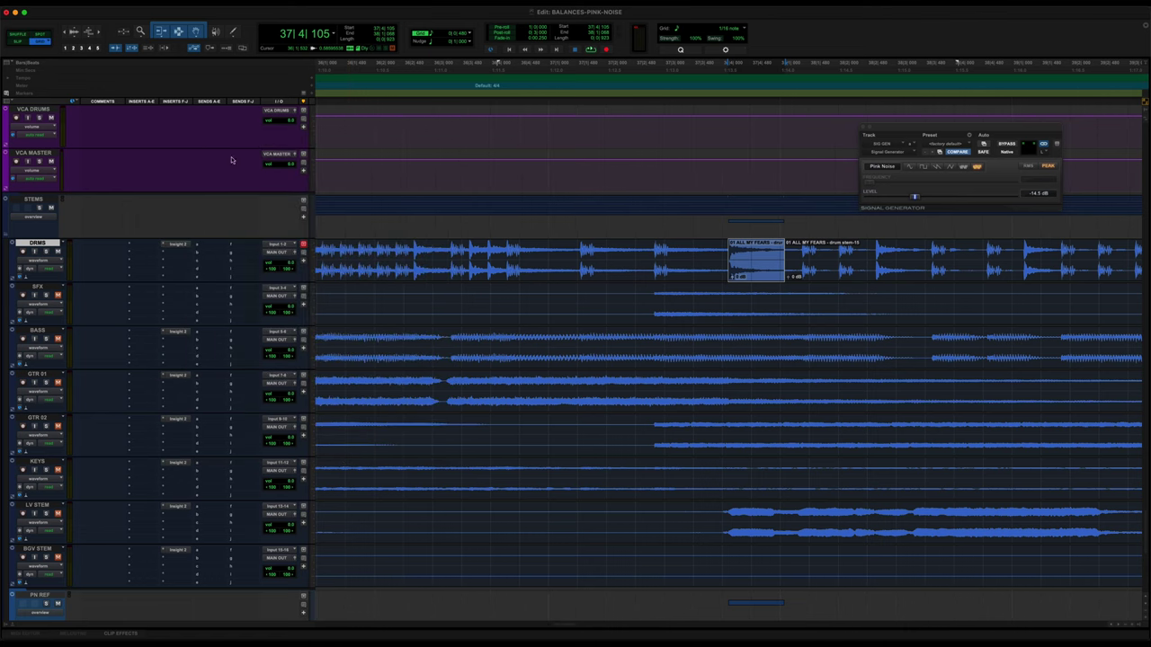
{"action": "scroll", "coordinate": [524, 395], "scroll_direction": "right", "scroll_amount": 10}
Return to session start and drag the ST Snr clip after the ST Kick clip.
{"action": "scroll", "coordinate": [524, 396], "scroll_direction": "down", "scroll_amount": 5}
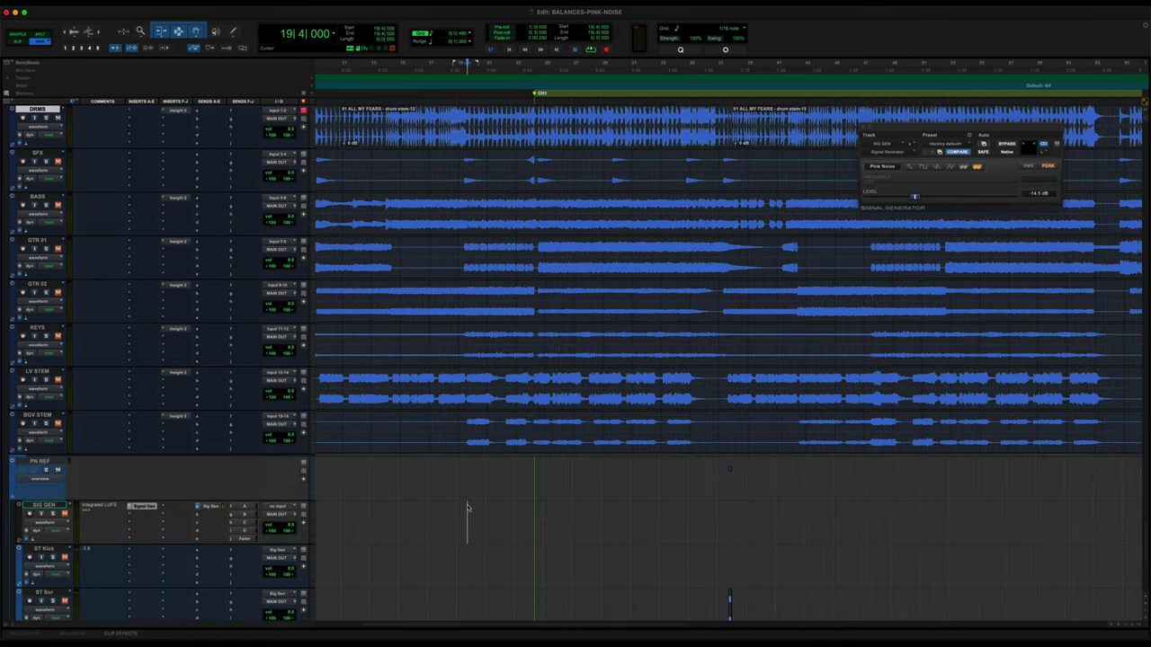
{"action": "scroll", "coordinate": [694, 559], "scroll_direction": "down", "scroll_amount": 1}
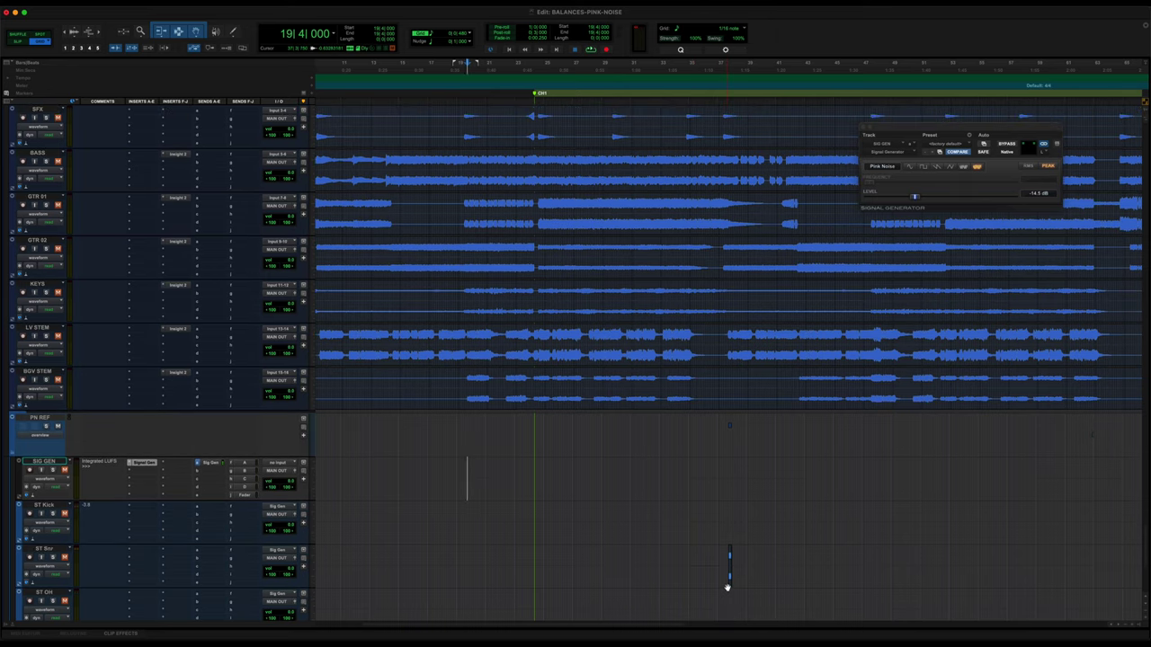
{"action": "key", "text": "Return"}
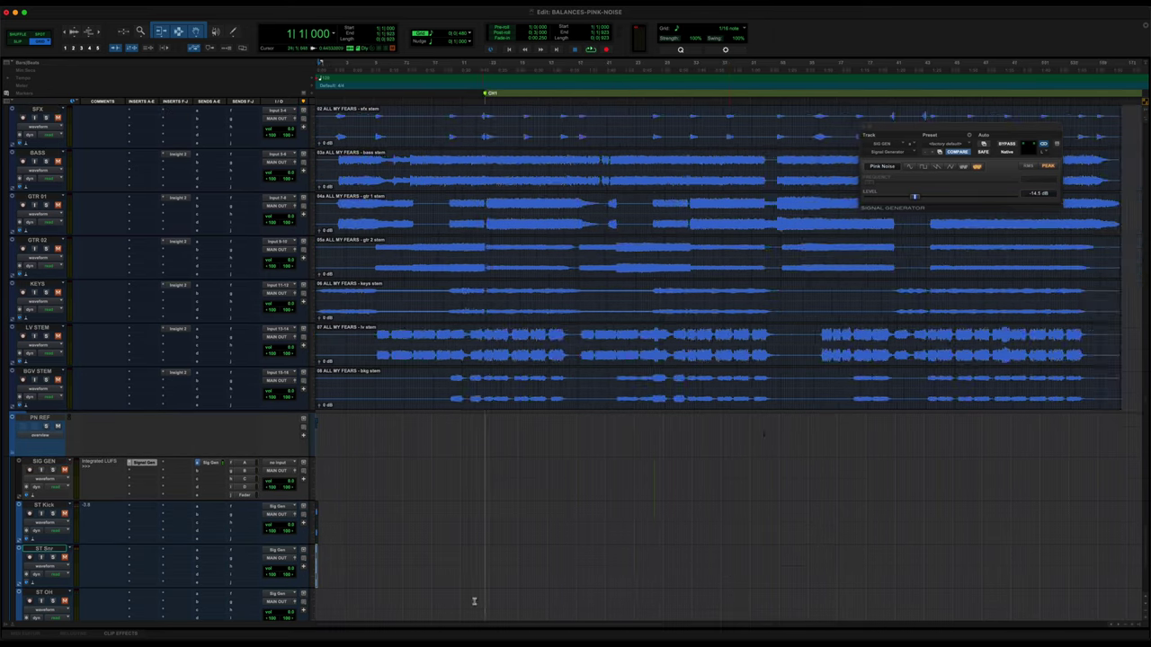
{"action": "key", "text": "super+bracketright"}
{"action": "key", "text": "super+bracketright"}
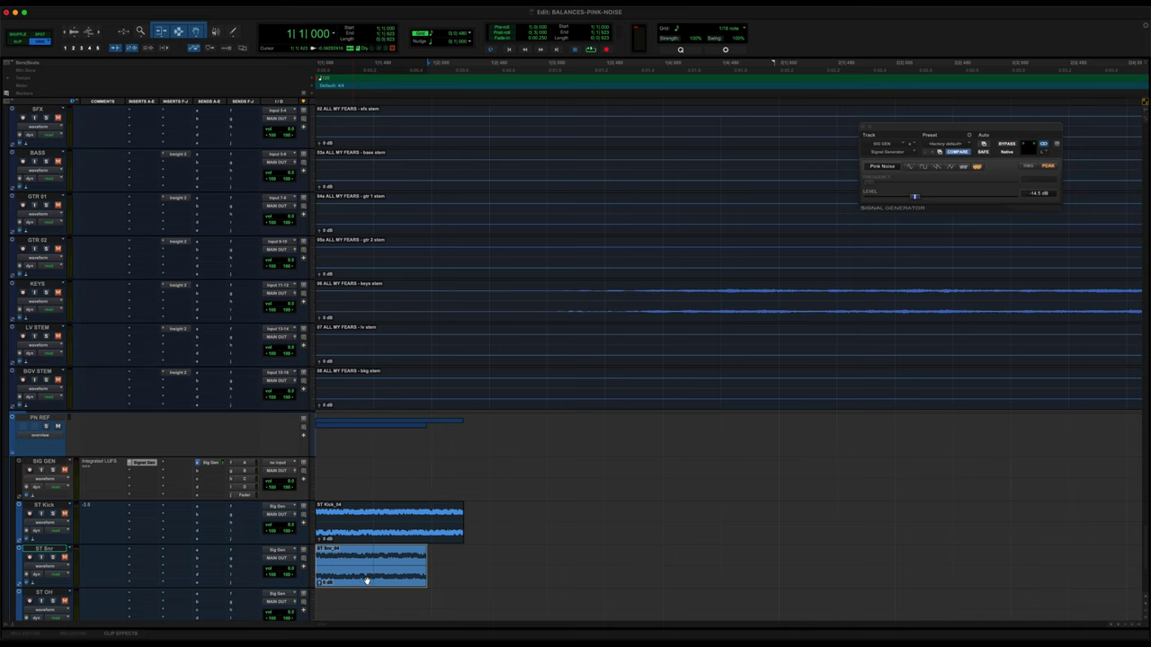
{"action": "left_click_drag", "start_coordinate": [368, 583], "coordinate": [614, 583]}
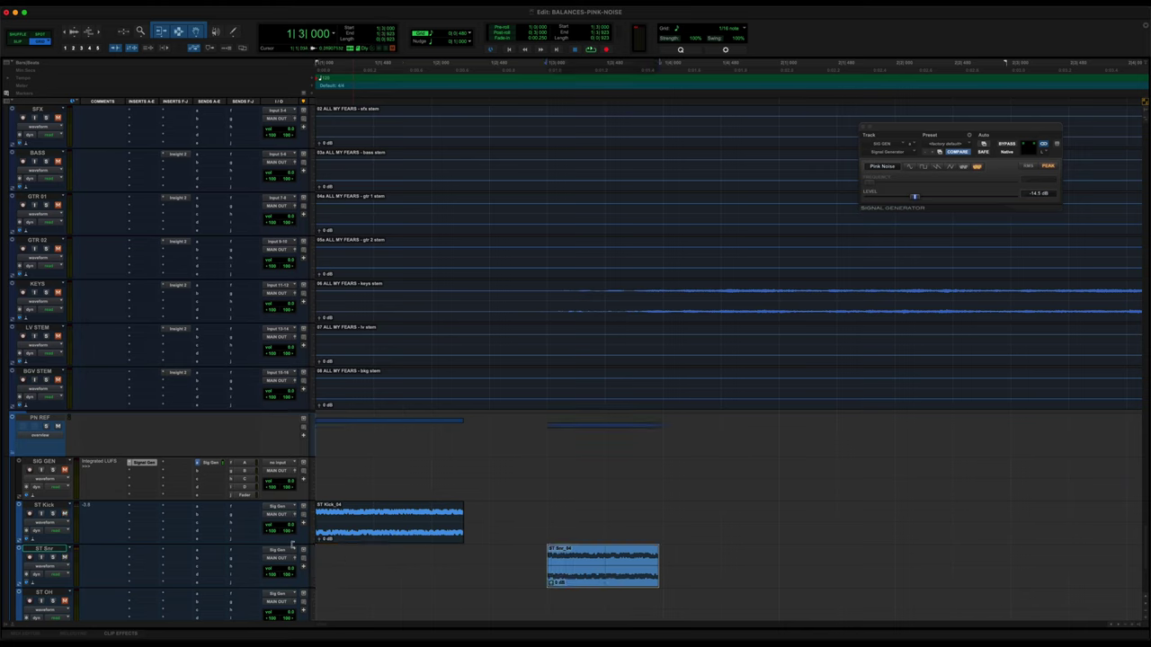
Select across both the ST Kick and ST Snr reference clips and play them.
{"action": "left_click", "coordinate": [357, 542]}
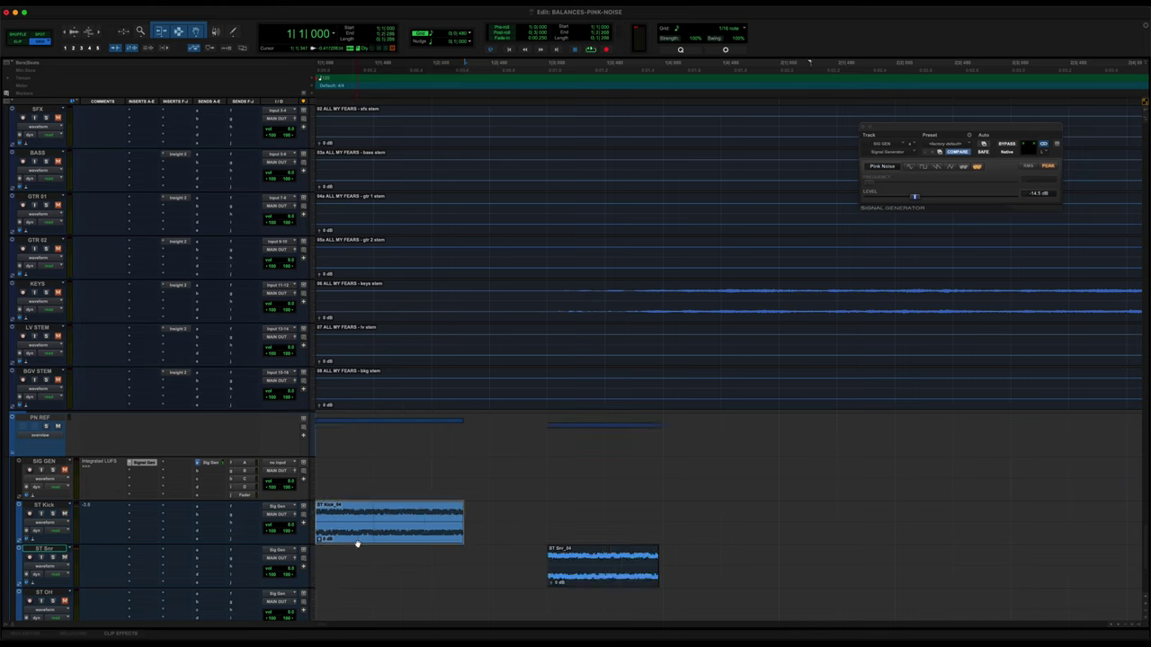
{"action": "left_click", "coordinate": [782, 506], "text": "shift"}
{"action": "left_click", "coordinate": [779, 550], "text": "shift"}
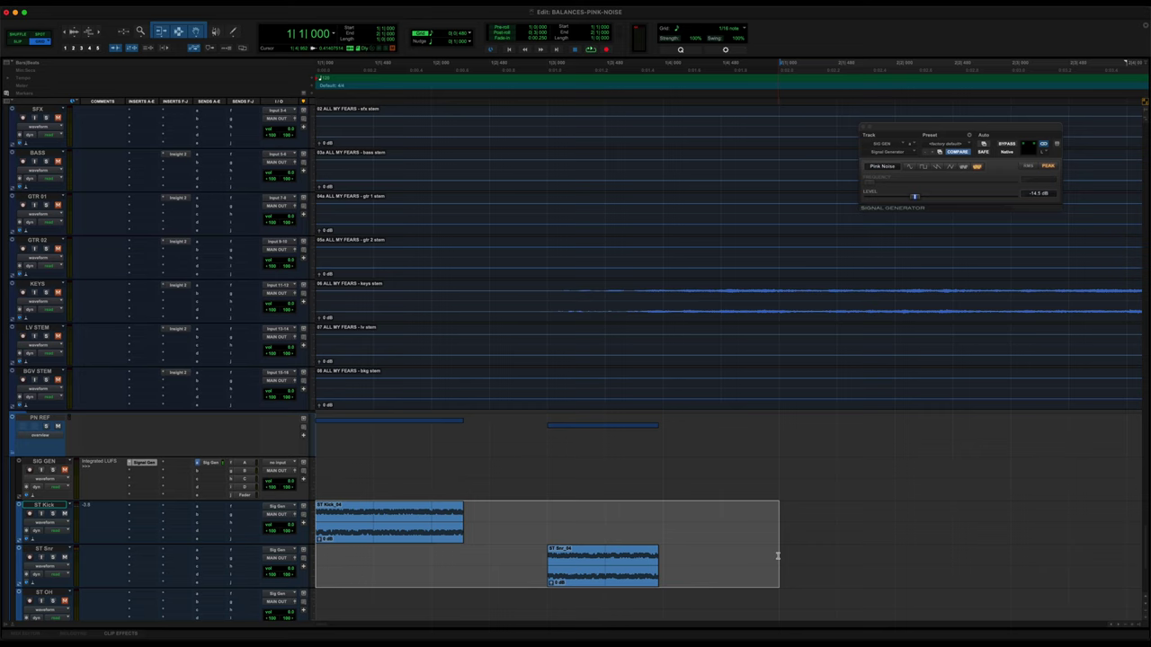
{"action": "key", "text": "space"}
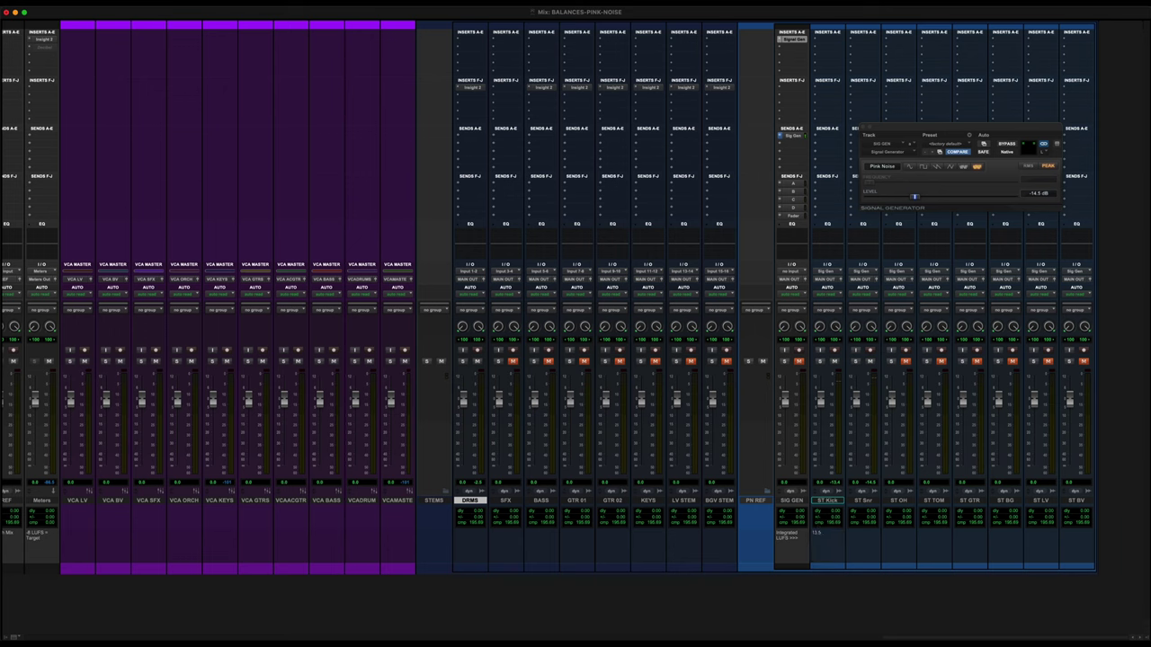
Open the Insight meter on DRMS and select a short drum passage in the Edit window.
{"action": "left_click", "coordinate": [474, 88]}
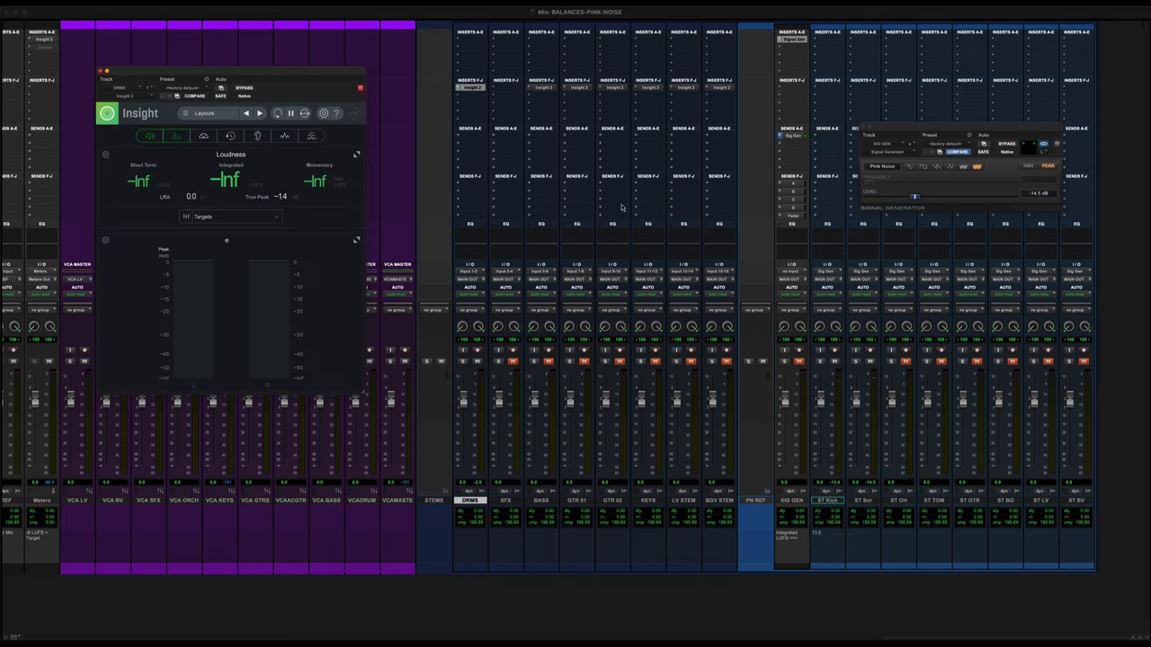
{"action": "key", "text": "super+equal"}
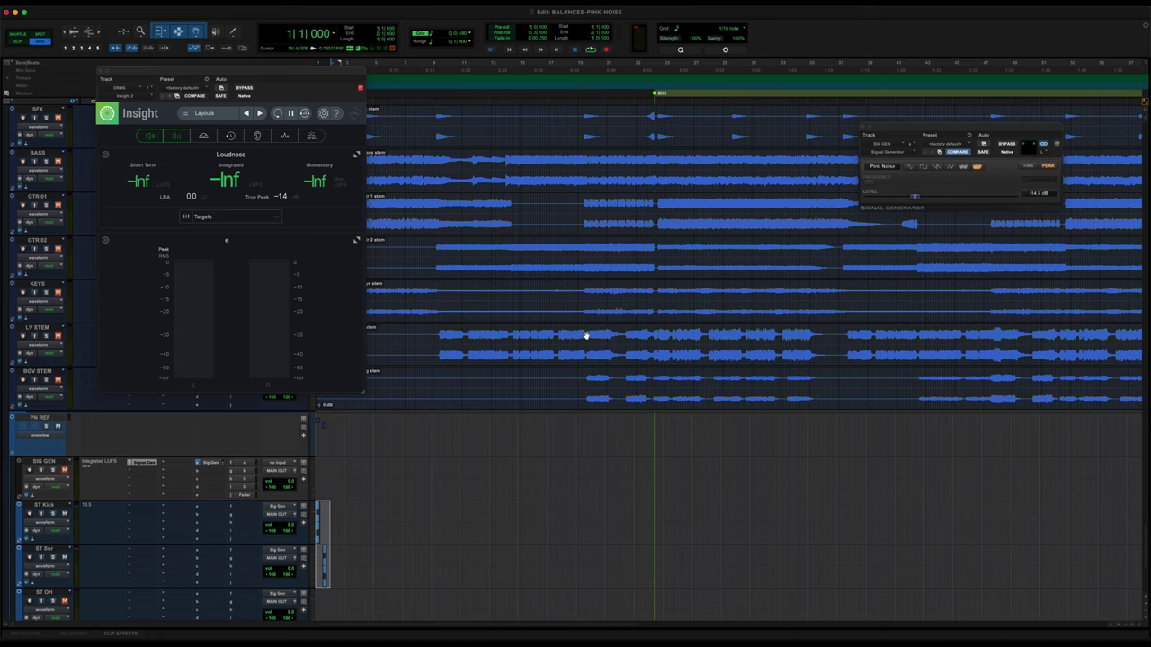
{"action": "key", "text": "super+bracketleft"}
{"action": "scroll", "coordinate": [579, 293], "scroll_direction": "up", "scroll_amount": 4}
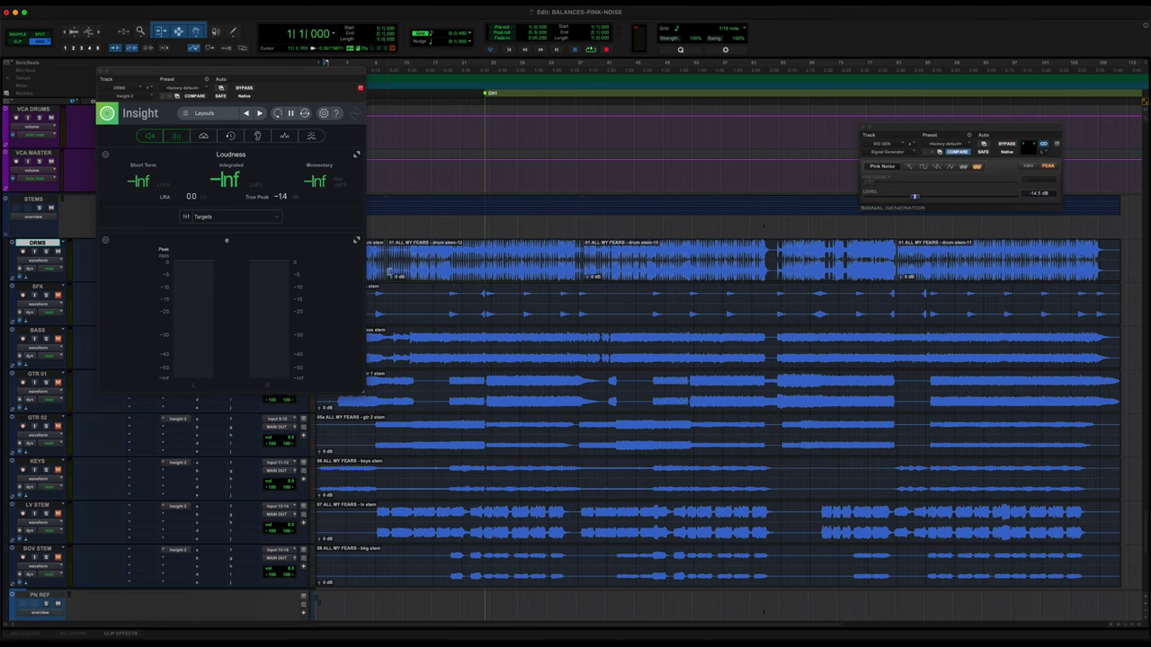
{"action": "left_click", "coordinate": [387, 270]}
{"action": "key", "text": "super+bracketright"}
{"action": "key", "text": "super+bracketright"}
Play the passage to read its level, enter -14.5 in ST Snr comments, and close Signal Generator.
{"action": "key", "text": "space"}
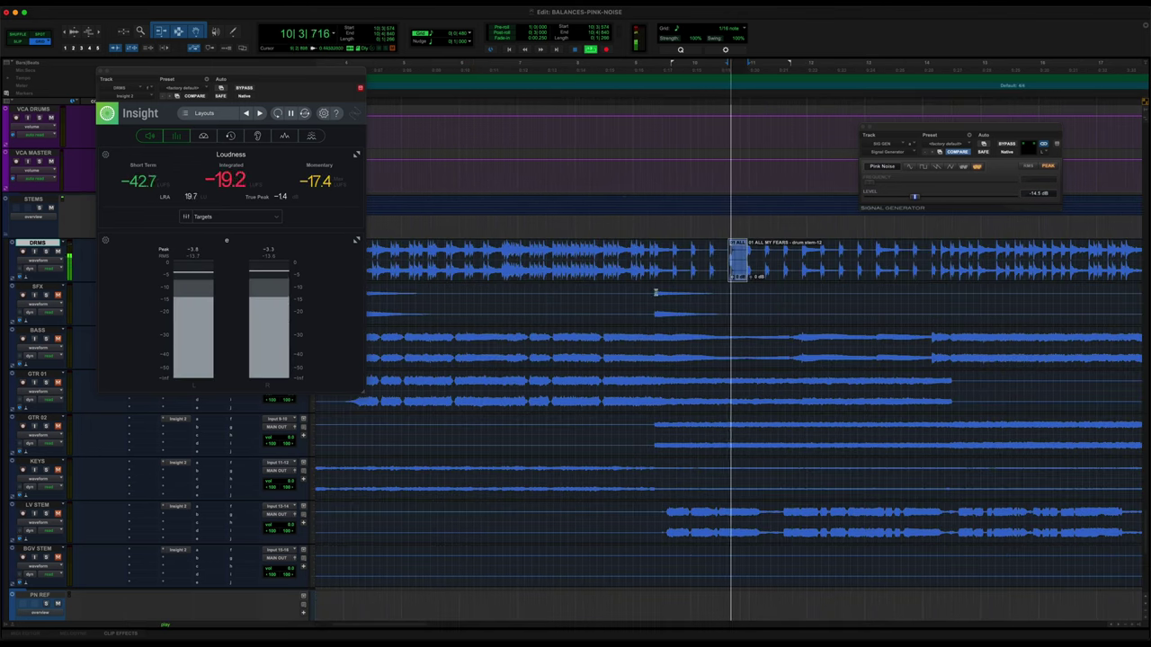
{"action": "key", "text": "super+equal"}
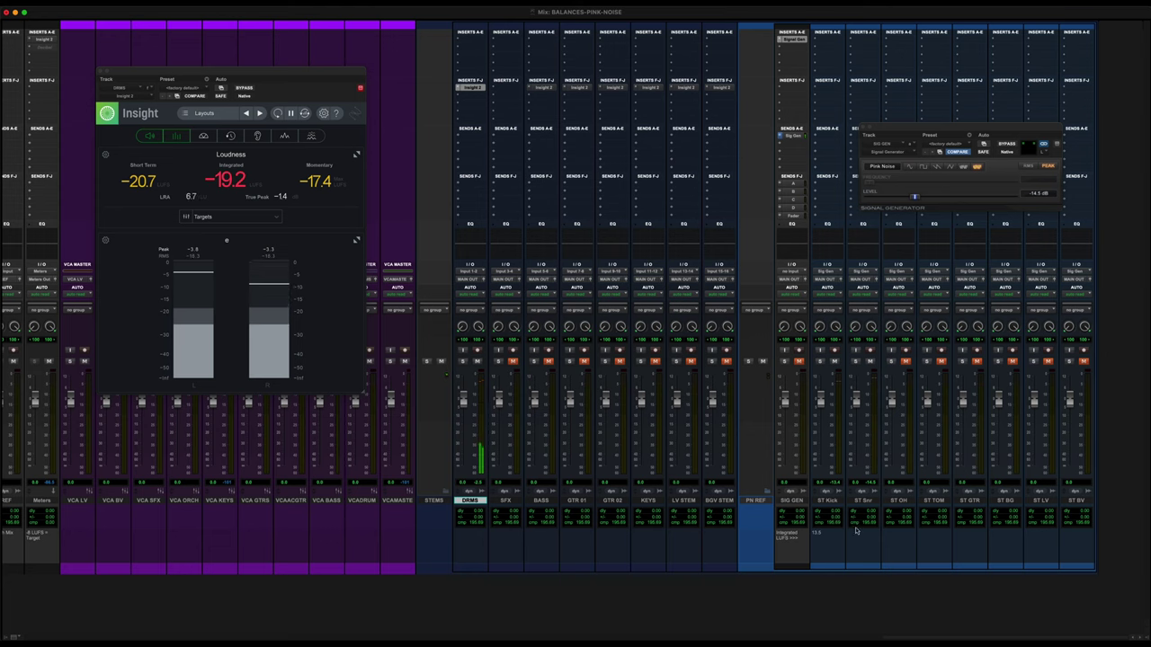
{"action": "key", "text": "space"}
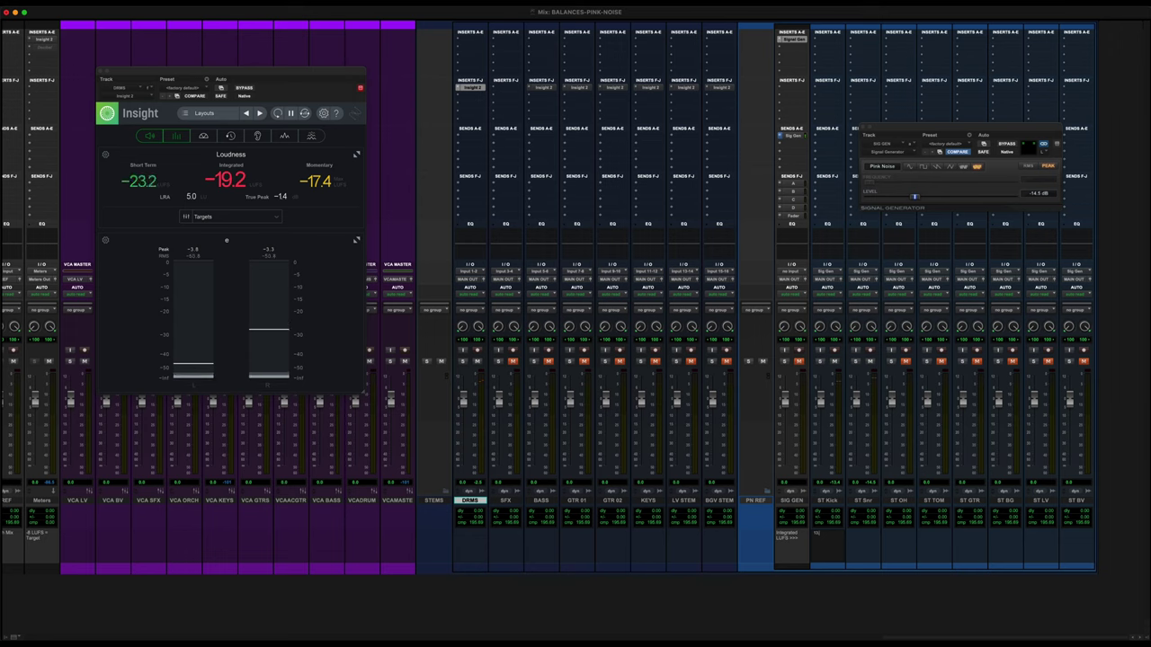
{"action": "left_click", "coordinate": [877, 545]}
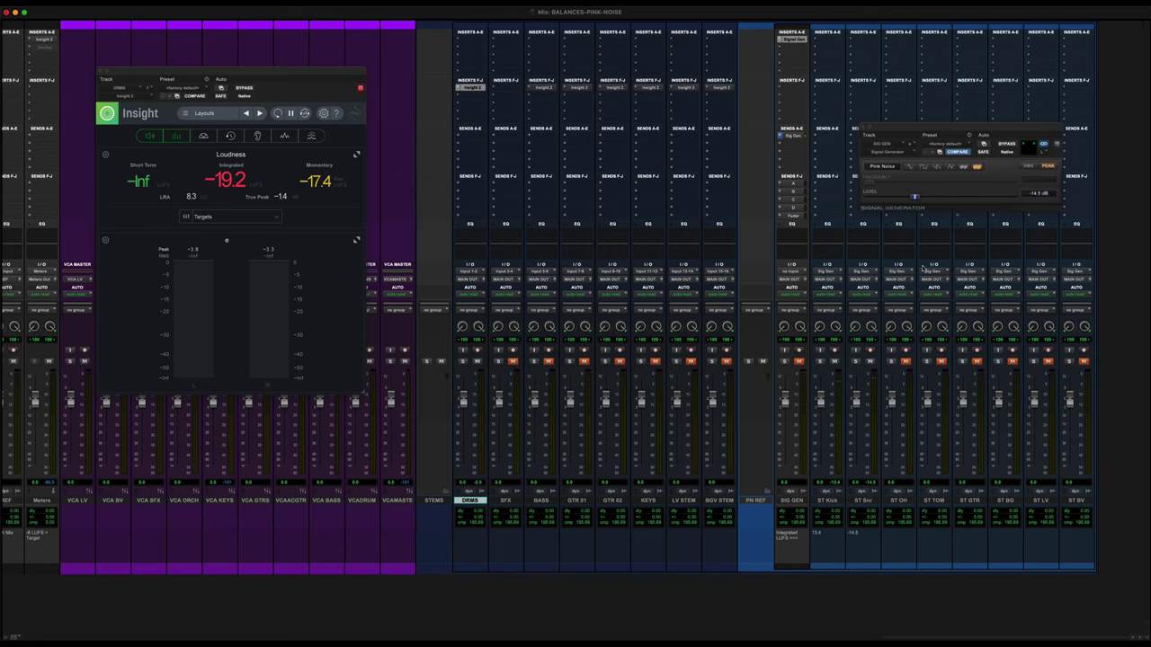
{"action": "left_click", "coordinate": [864, 127]}
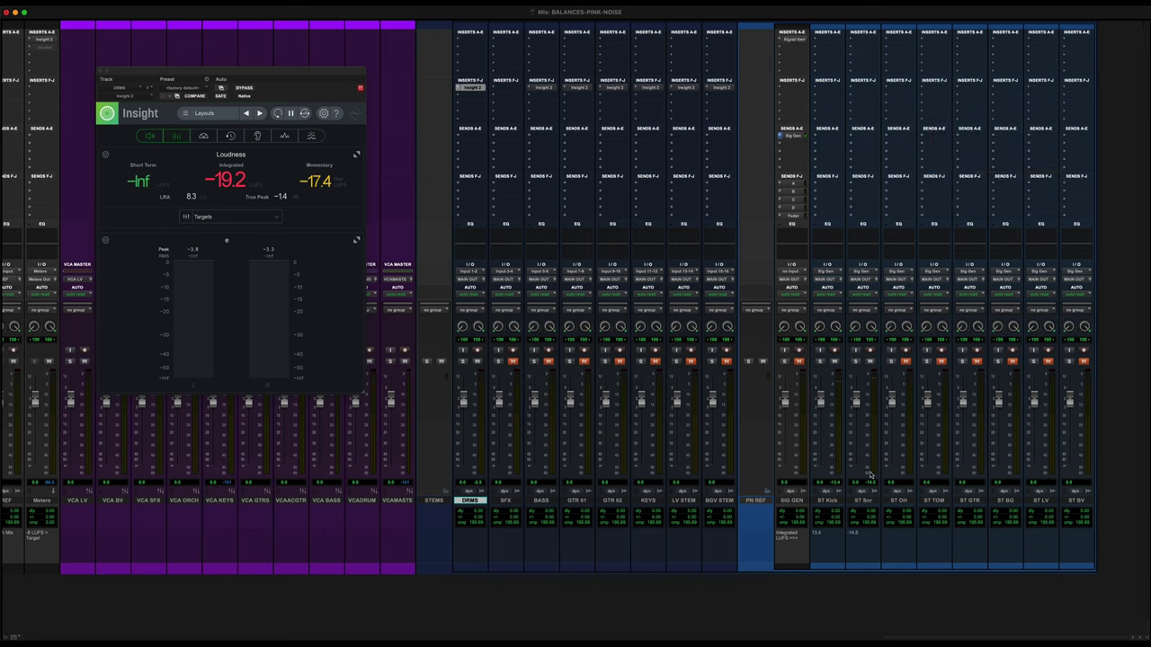